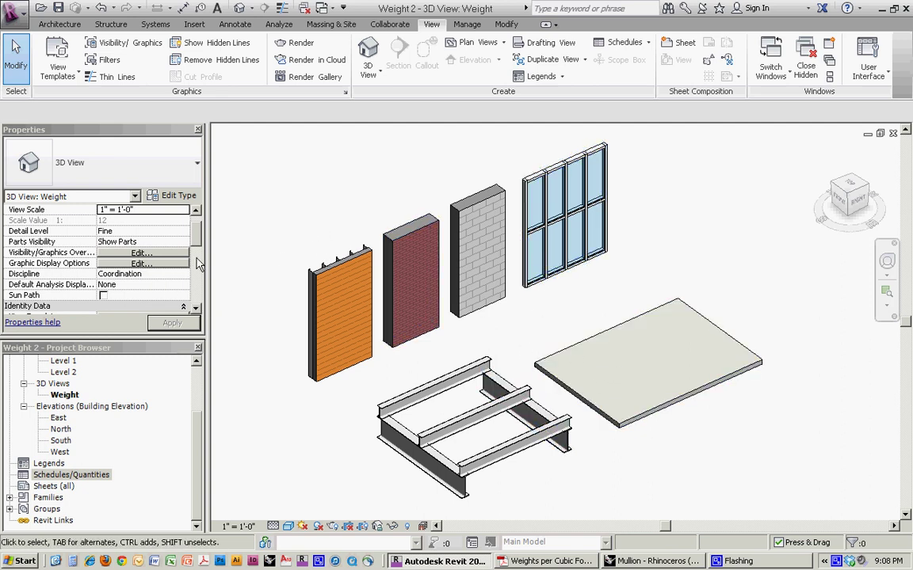
Scroll the Properties palette down to the Extents group to check the Section Box setting
{"action": "scroll", "coordinate": [198, 269], "scroll_direction": "down", "scroll_amount": 4}
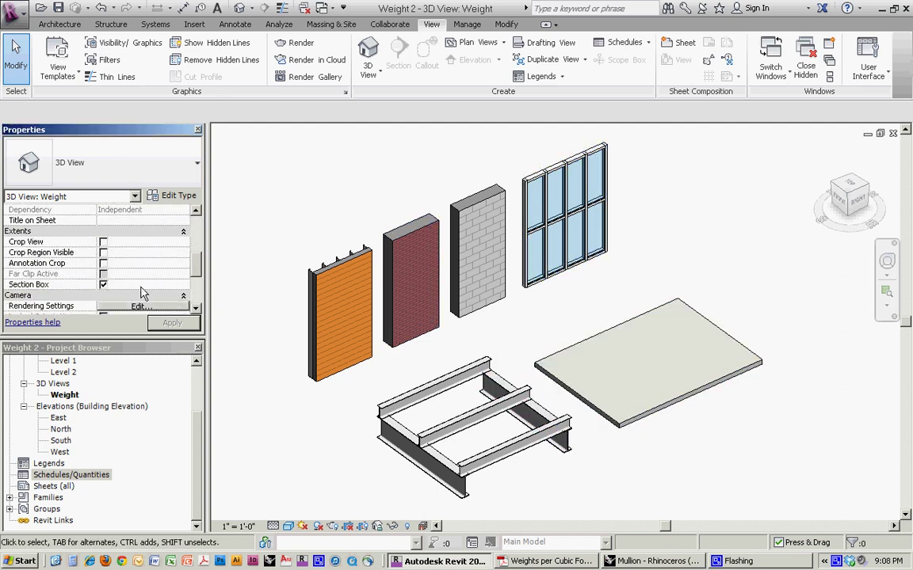
Inspect the stud, brick and CMU walls, steel beams and floor slab up close
{"action": "left_click", "coordinate": [530, 263]}
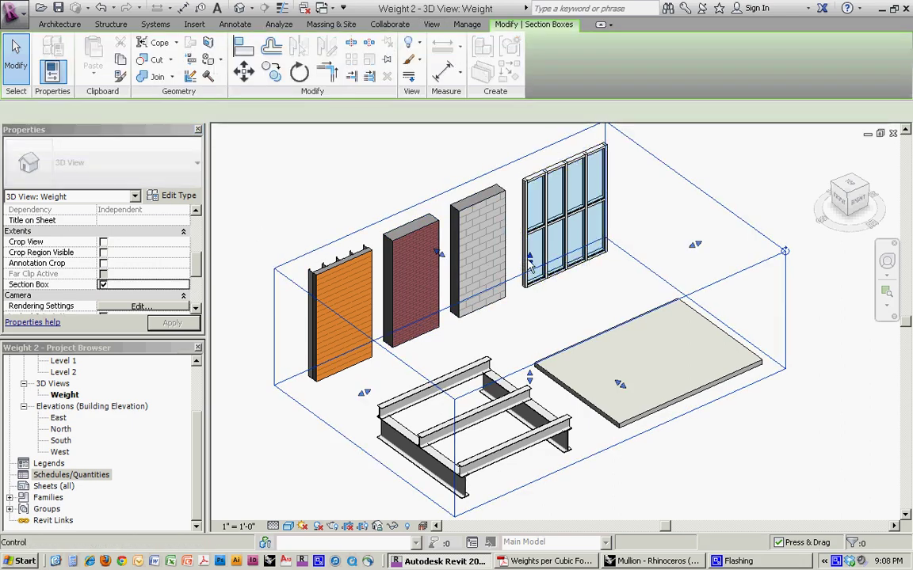
{"action": "left_click", "coordinate": [330, 203]}
{"action": "scroll", "coordinate": [323, 287], "scroll_direction": "up", "scroll_amount": 4}
{"action": "scroll", "coordinate": [324, 286], "scroll_direction": "up", "scroll_amount": 3}
{"action": "left_click", "coordinate": [295, 285]}
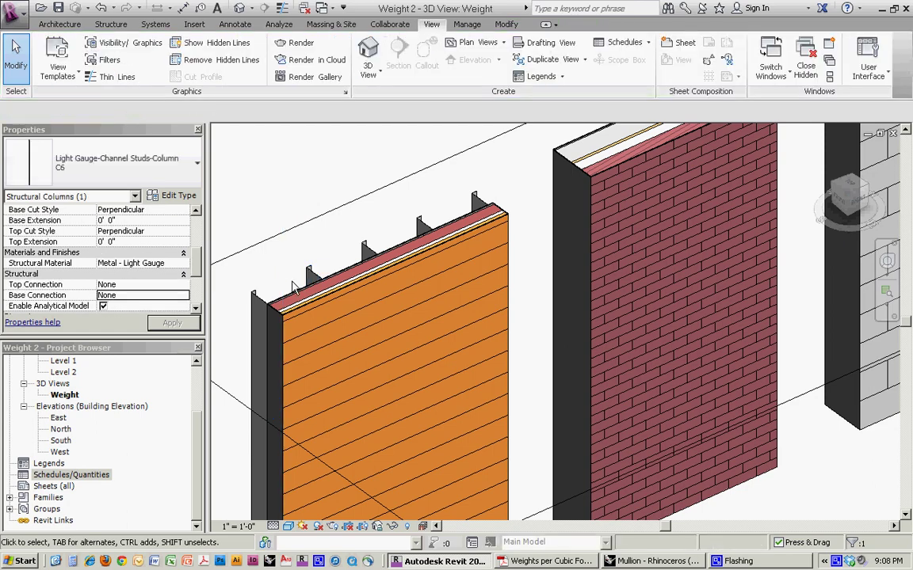
{"action": "key", "text": "Escape"}
{"action": "middle_click_drag", "start_coordinate": [525, 159], "coordinate": [502, 273]}
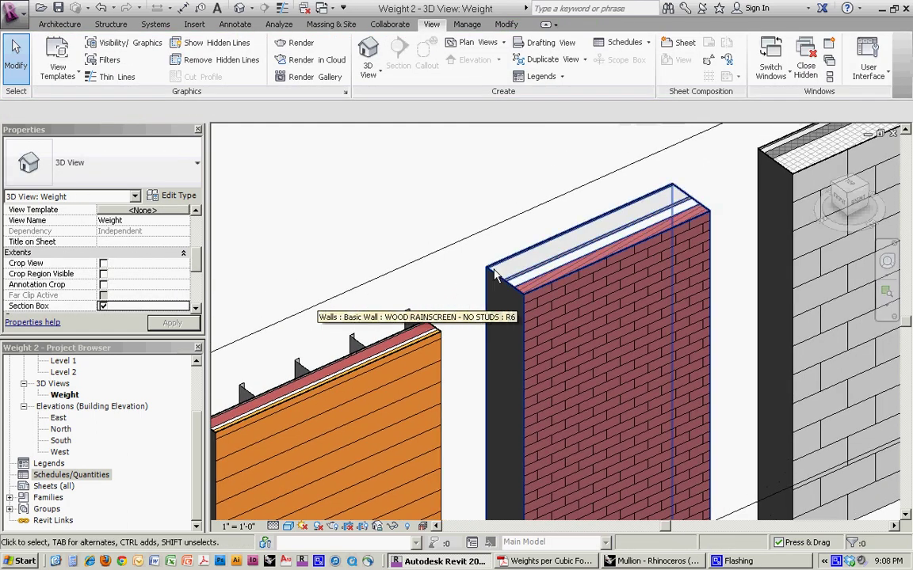
{"action": "scroll", "coordinate": [501, 273], "scroll_direction": "up", "scroll_amount": 2}
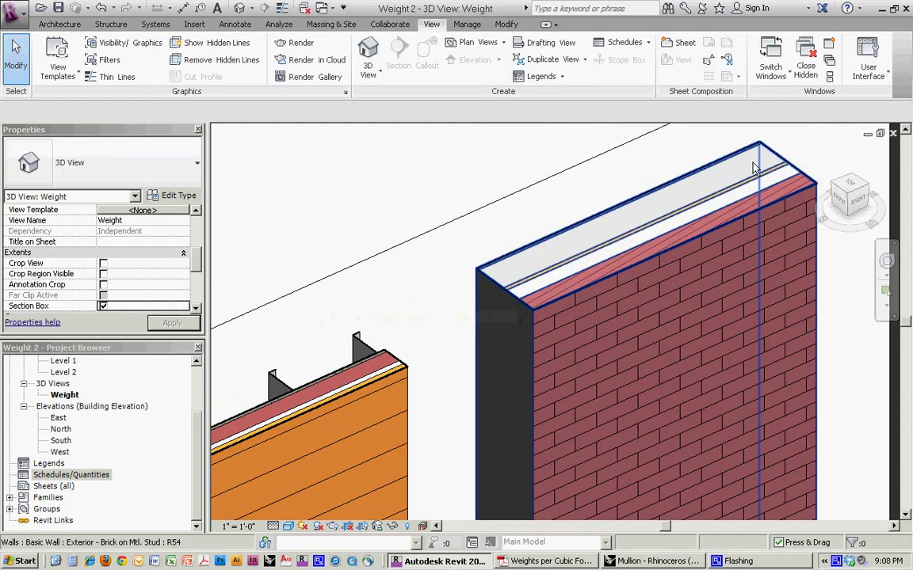
{"action": "scroll", "coordinate": [577, 284], "scroll_direction": "down", "scroll_amount": 1}
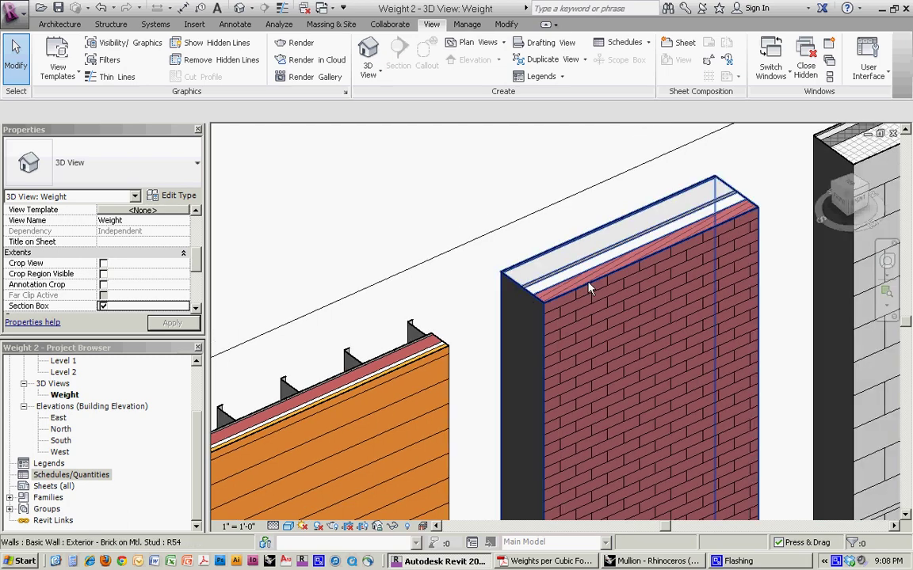
{"action": "middle_click_drag", "start_coordinate": [620, 283], "coordinate": [501, 247]}
{"action": "scroll", "coordinate": [534, 252], "scroll_direction": "down", "scroll_amount": 2}
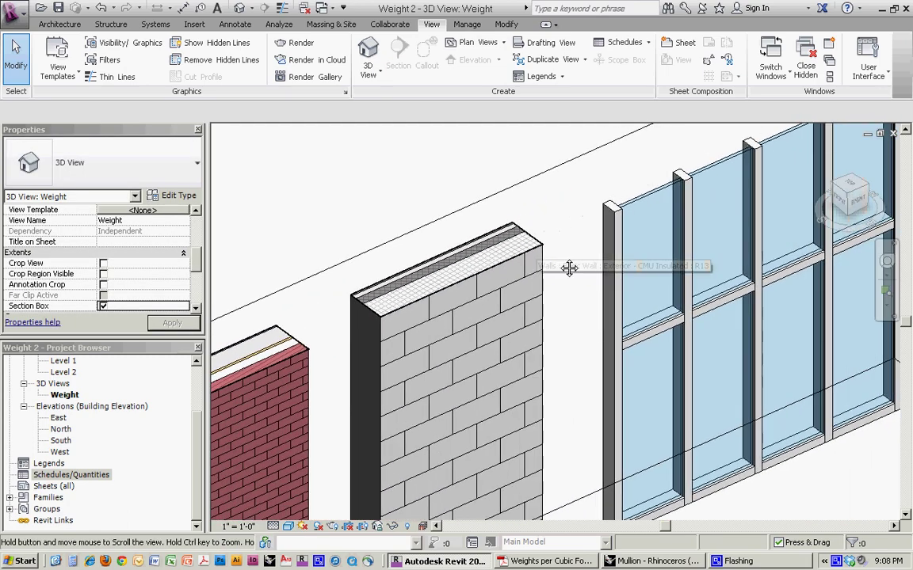
{"action": "scroll", "coordinate": [567, 256], "scroll_direction": "down", "scroll_amount": 4}
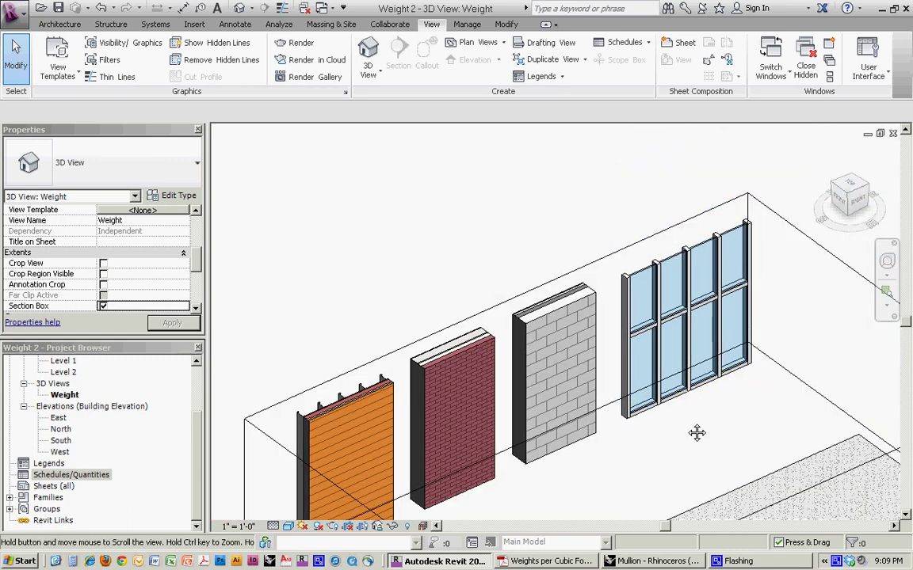
{"action": "middle_click_drag", "start_coordinate": [694, 397], "coordinate": [641, 258]}
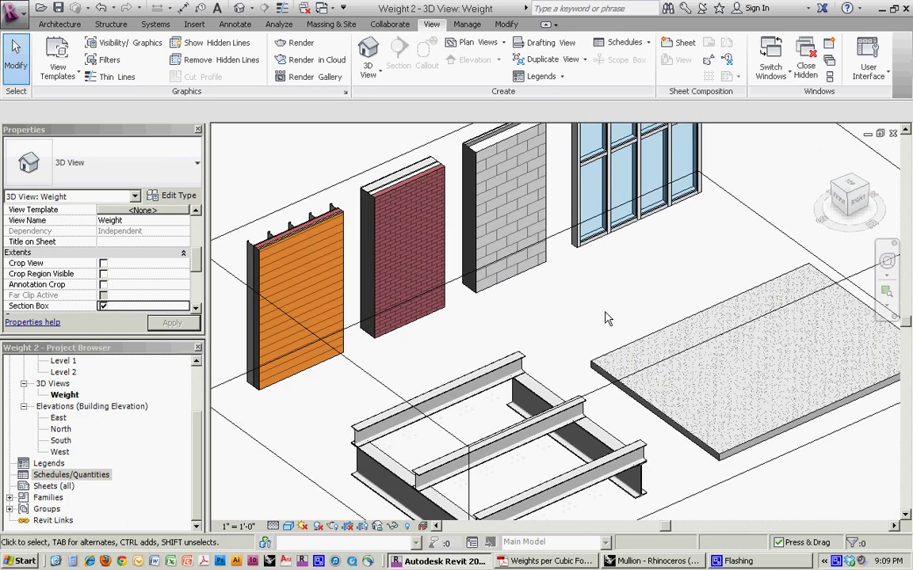
Turn off the Section Box and recentre the whole unclipped model
{"action": "left_click", "coordinate": [103, 306]}
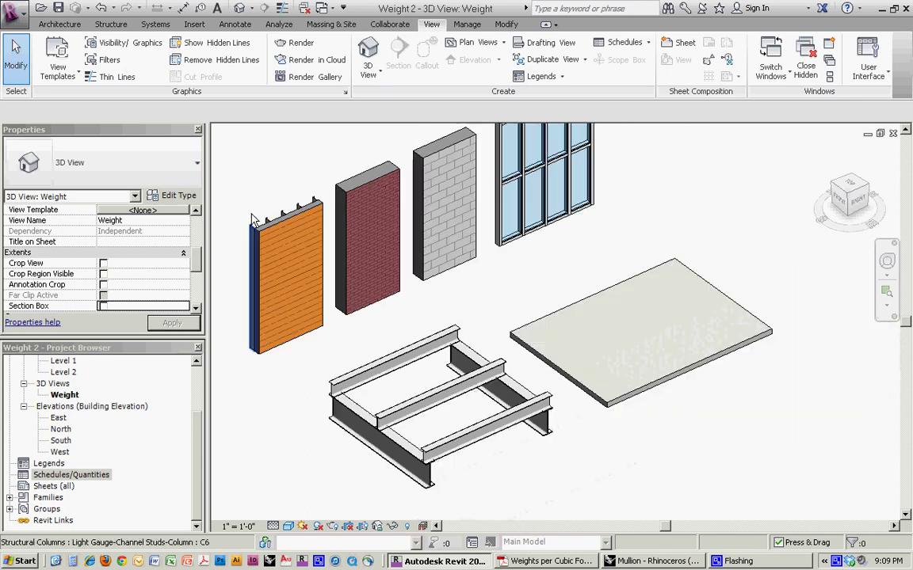
{"action": "middle_click_drag", "start_coordinate": [247, 188], "coordinate": [301, 193]}
{"action": "scroll", "coordinate": [299, 193], "scroll_direction": "down", "scroll_amount": 2}
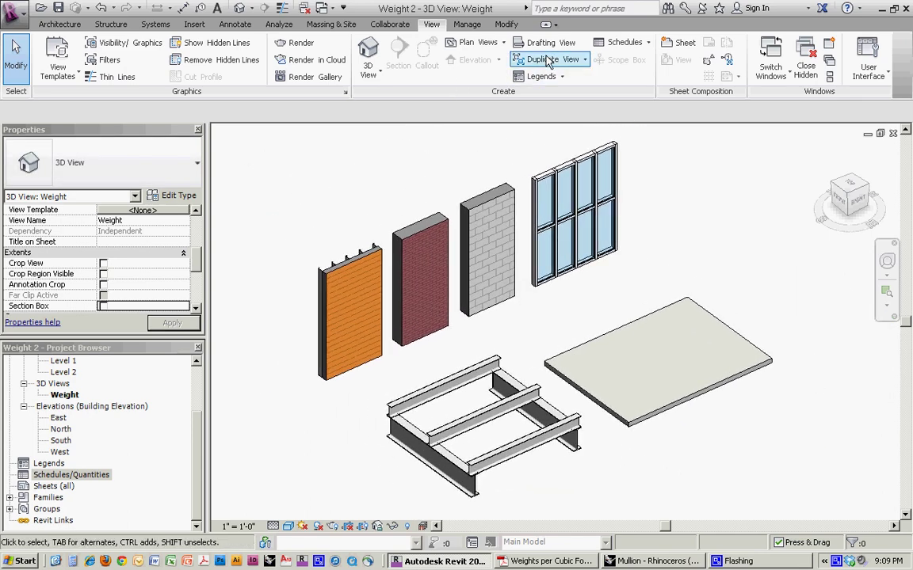
Start a new <Multi-Category> Material Takeoff with its default name
{"action": "left_click", "coordinate": [624, 42]}
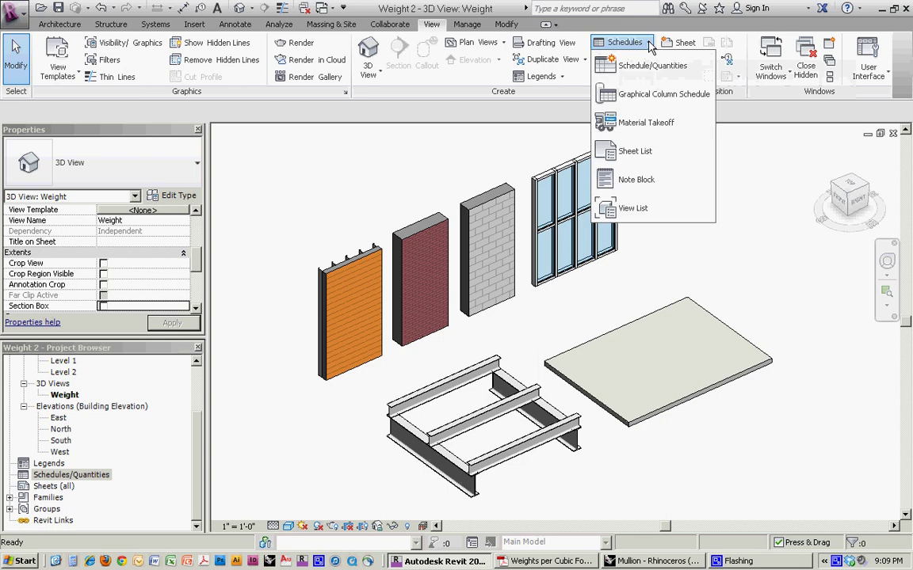
{"action": "left_click", "coordinate": [638, 122]}
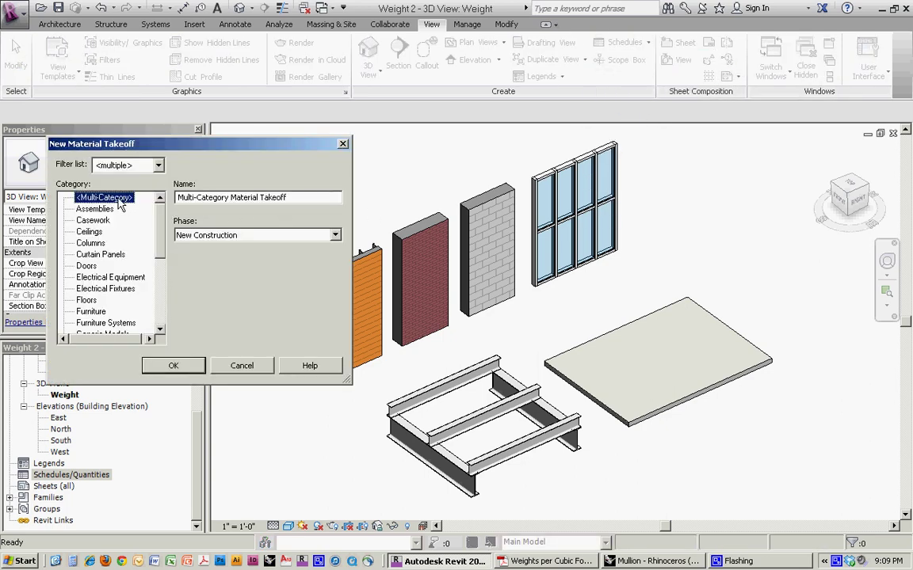
{"action": "left_click", "coordinate": [173, 366]}
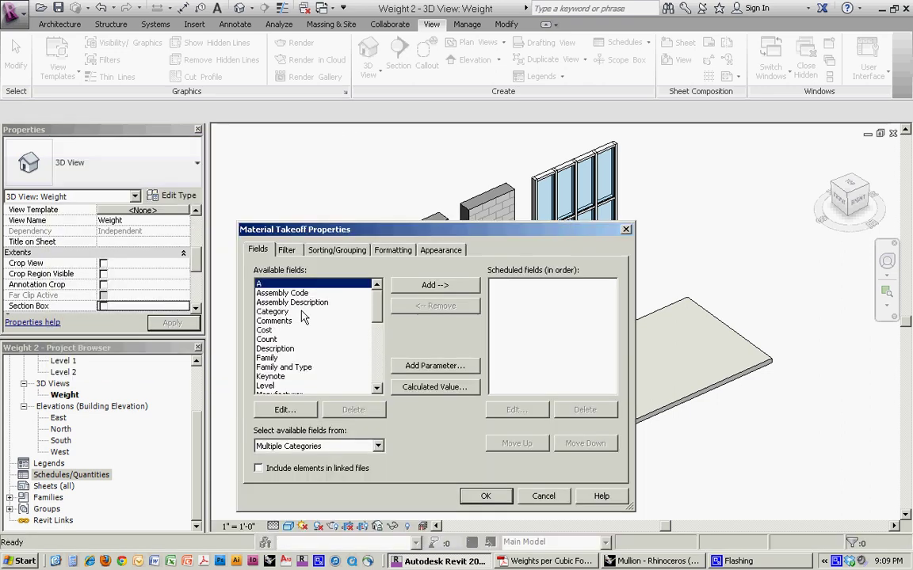
Add Family and Type, Material: Area, Material: Name and Material: Volume as scheduled fields
{"action": "scroll", "coordinate": [303, 329], "scroll_direction": "down", "scroll_amount": 1}
{"action": "left_click", "coordinate": [304, 341]}
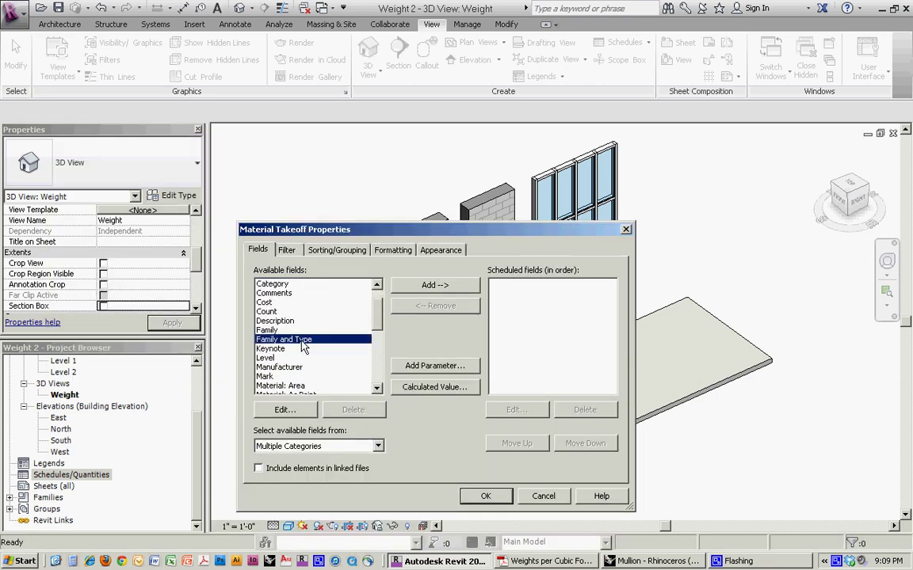
{"action": "left_click", "coordinate": [435, 284]}
{"action": "scroll", "coordinate": [309, 346], "scroll_direction": "down", "scroll_amount": 1}
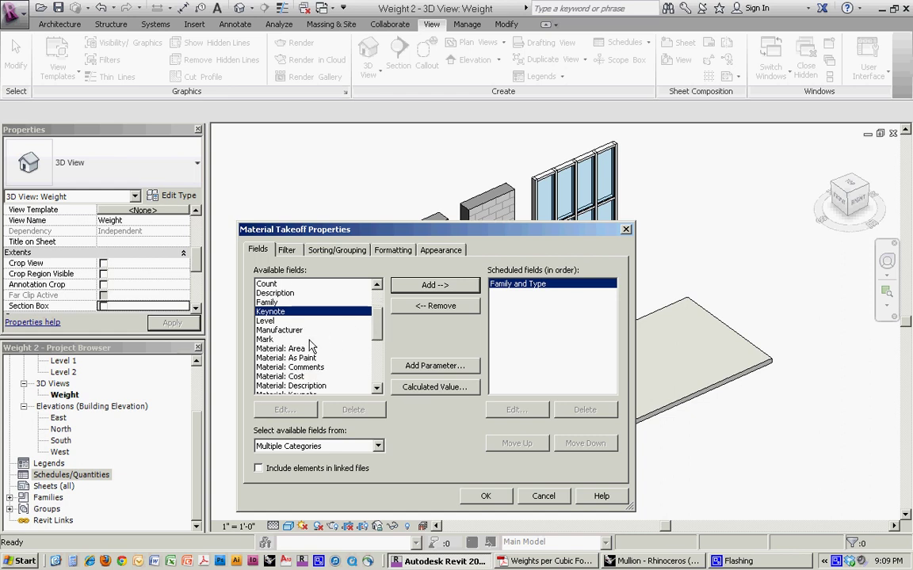
{"action": "left_click", "coordinate": [309, 349]}
{"action": "left_click", "coordinate": [435, 285]}
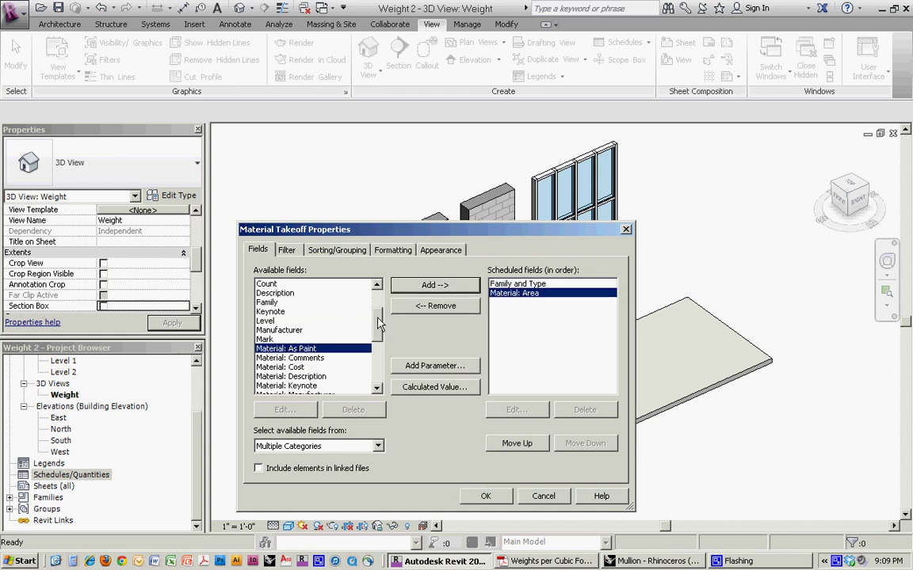
{"action": "left_click_drag", "start_coordinate": [378, 323], "coordinate": [376, 341]}
{"action": "left_click", "coordinate": [300, 366]}
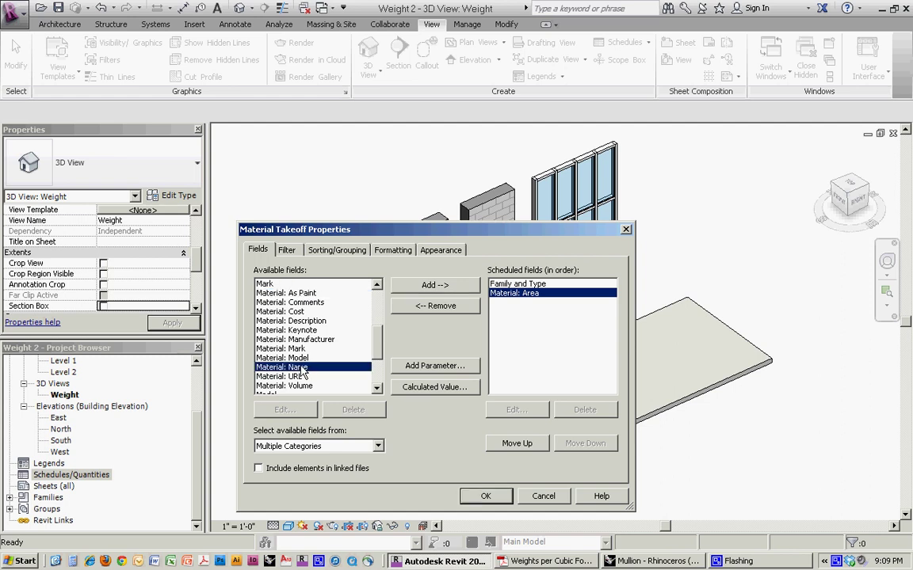
{"action": "left_click", "coordinate": [407, 288]}
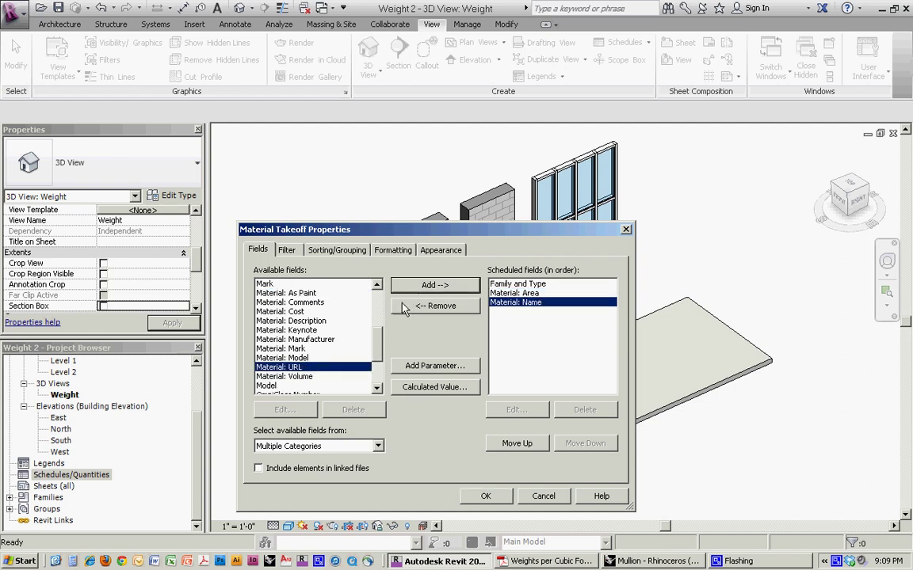
{"action": "left_click", "coordinate": [301, 377]}
{"action": "left_click", "coordinate": [408, 289]}
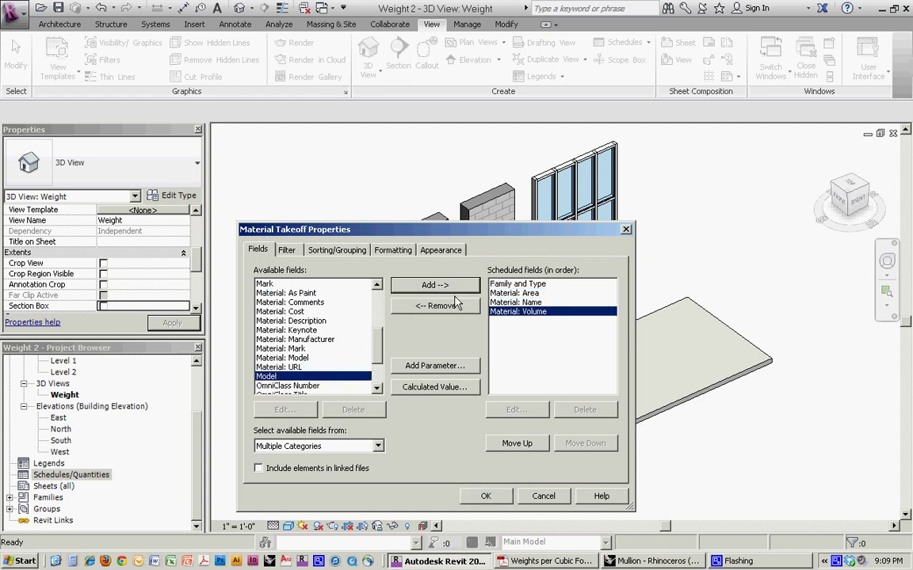
Move Material: Area below Material: Name and create the takeoff schedule
{"action": "left_click", "coordinate": [511, 293]}
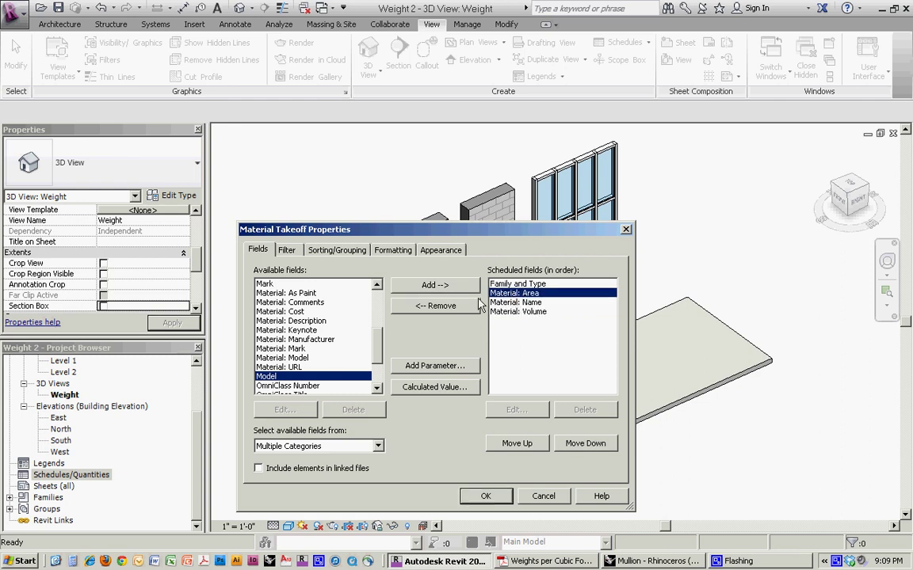
{"action": "left_click", "coordinate": [569, 449]}
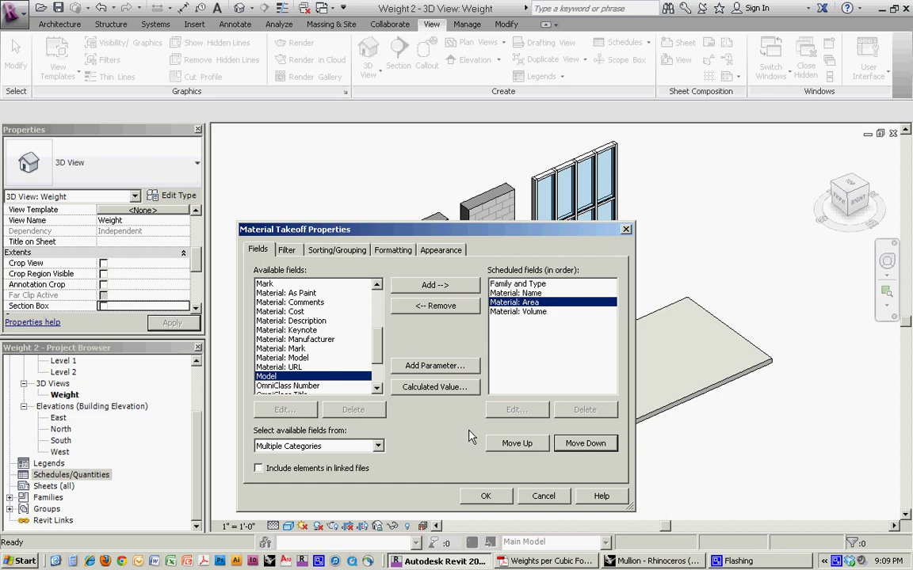
{"action": "left_click", "coordinate": [482, 497]}
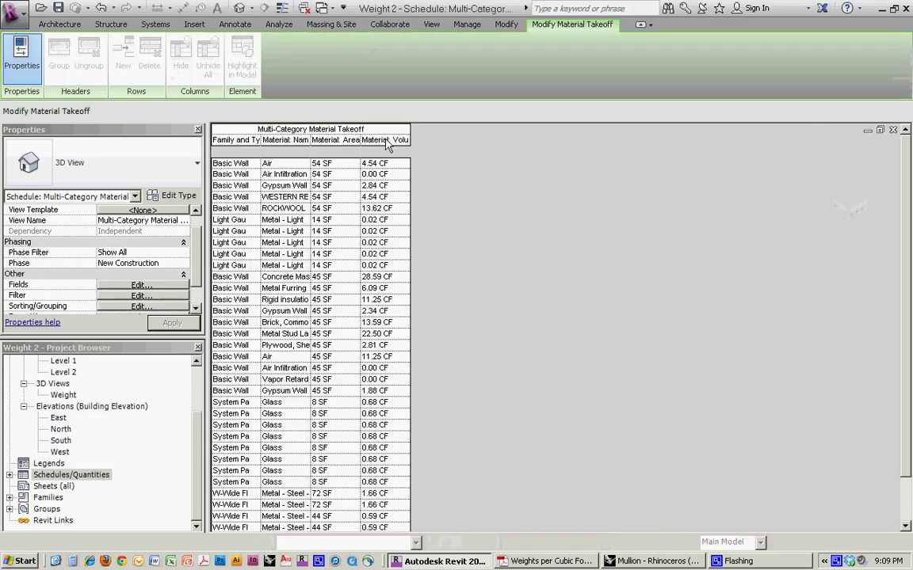
{"action": "left_click_drag", "start_coordinate": [261, 131], "coordinate": [596, 139]}
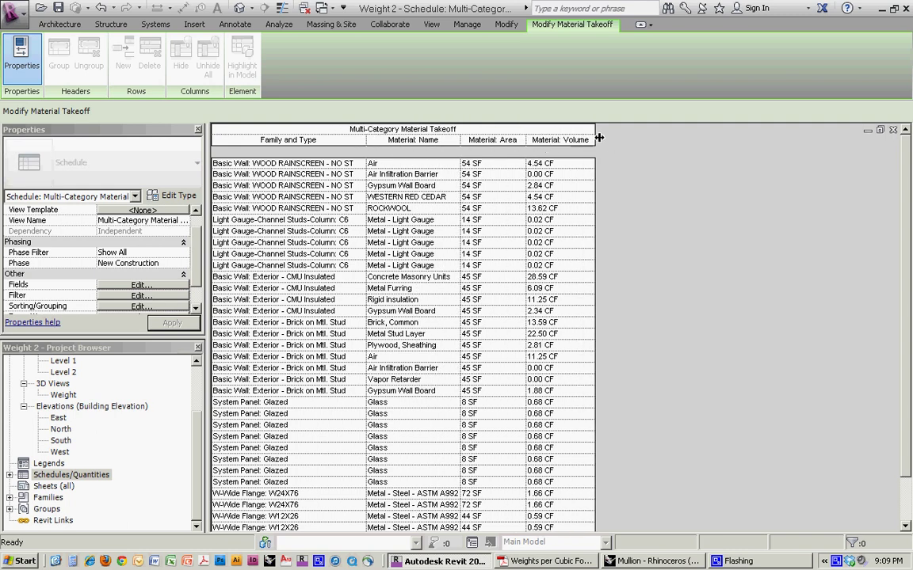
{"action": "left_click", "coordinate": [405, 333]}
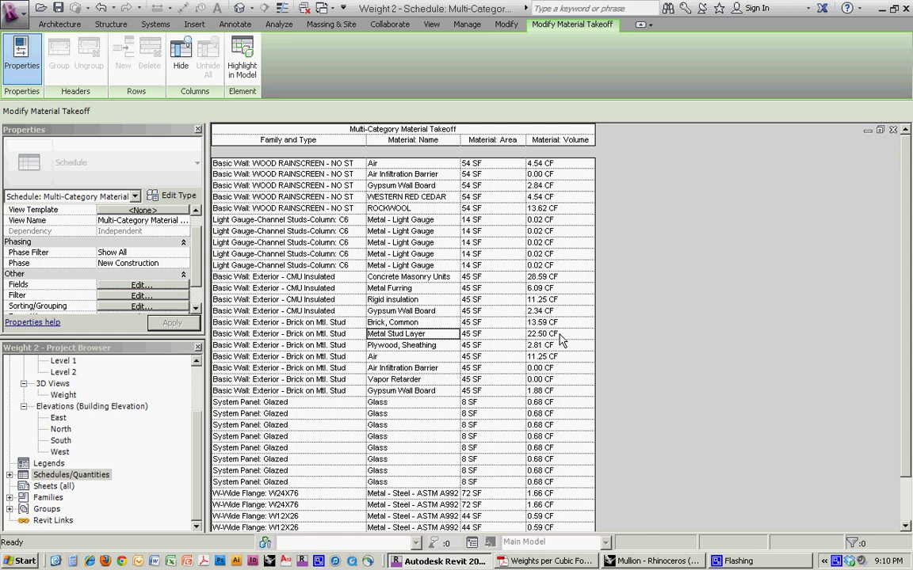
{"action": "scroll", "coordinate": [560, 339], "scroll_direction": "down", "scroll_amount": 2}
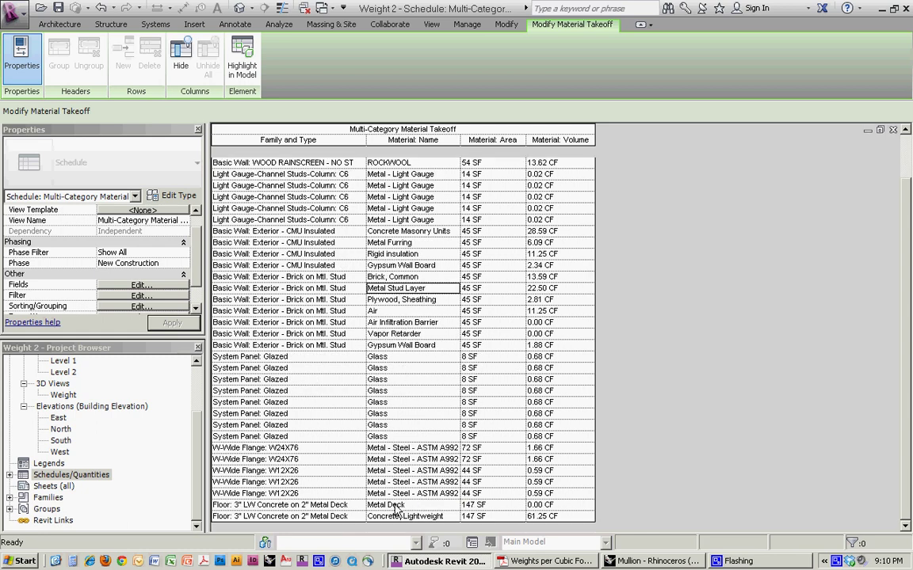
{"action": "scroll", "coordinate": [287, 314], "scroll_direction": "up", "scroll_amount": 2}
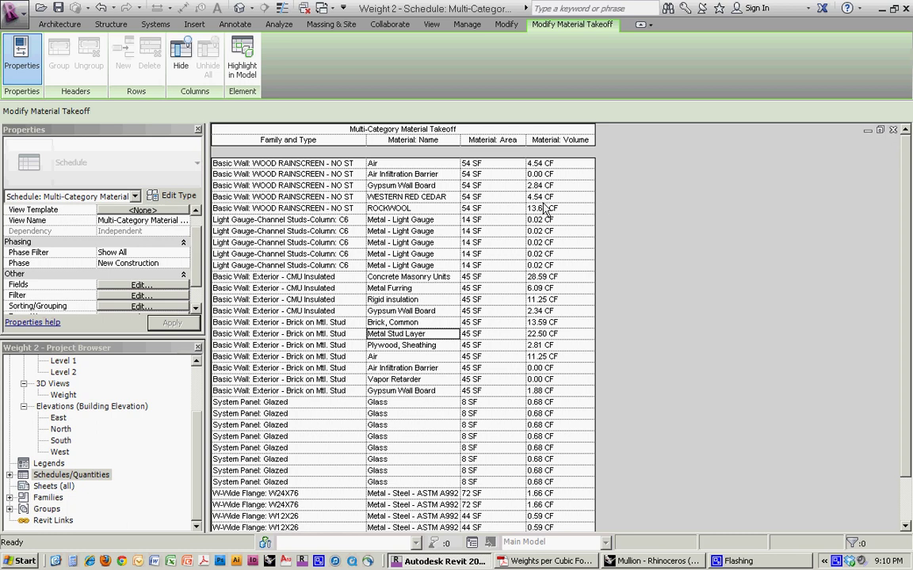
{"action": "left_click", "coordinate": [141, 285]}
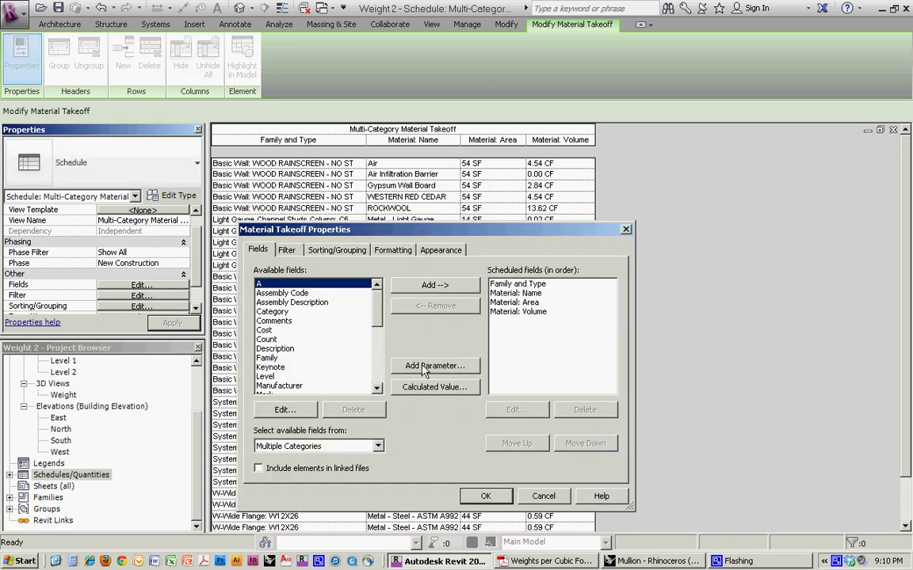
{"action": "left_click", "coordinate": [543, 496]}
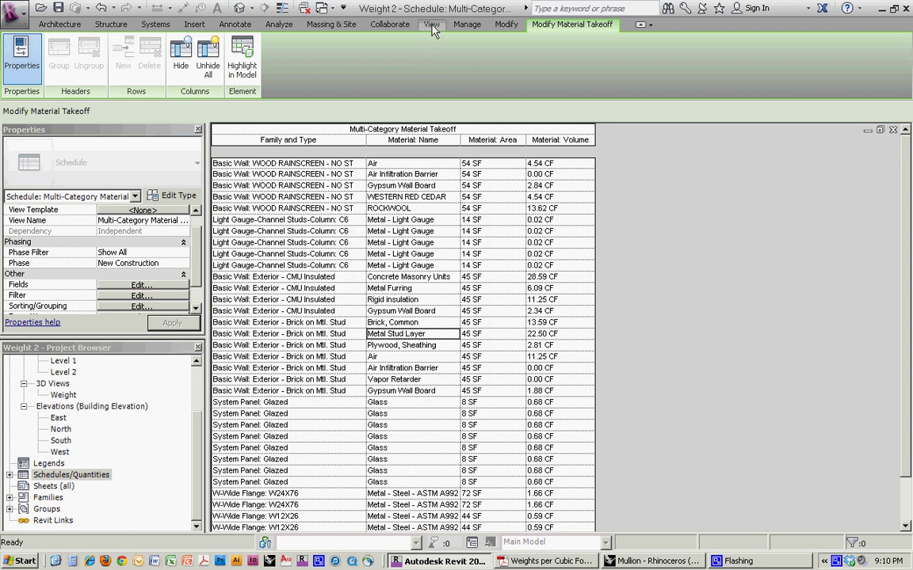
Add a Number project parameter 'Pounds per Cubic Foot' for Materials, accepting default value 0
{"action": "left_click", "coordinate": [467, 25]}
{"action": "left_click", "coordinate": [204, 43]}
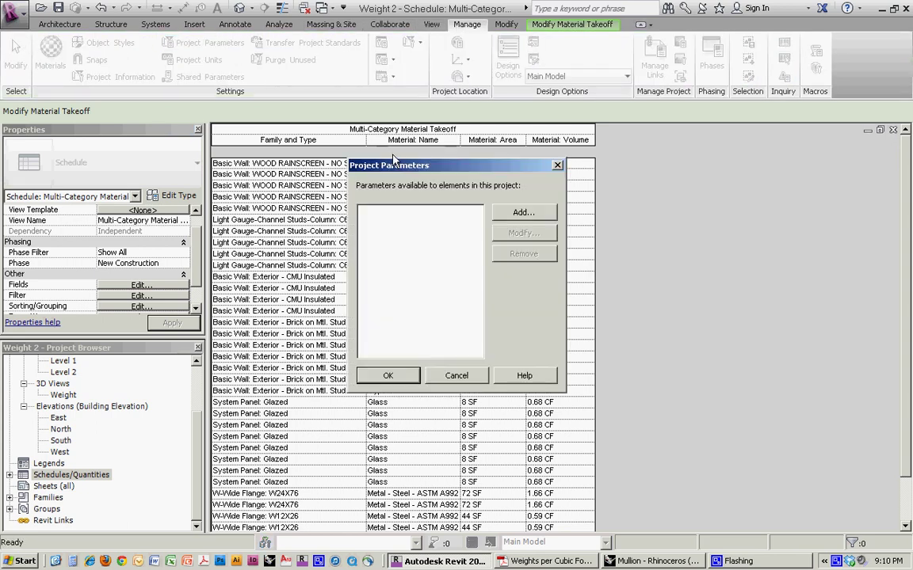
{"action": "left_click", "coordinate": [521, 214]}
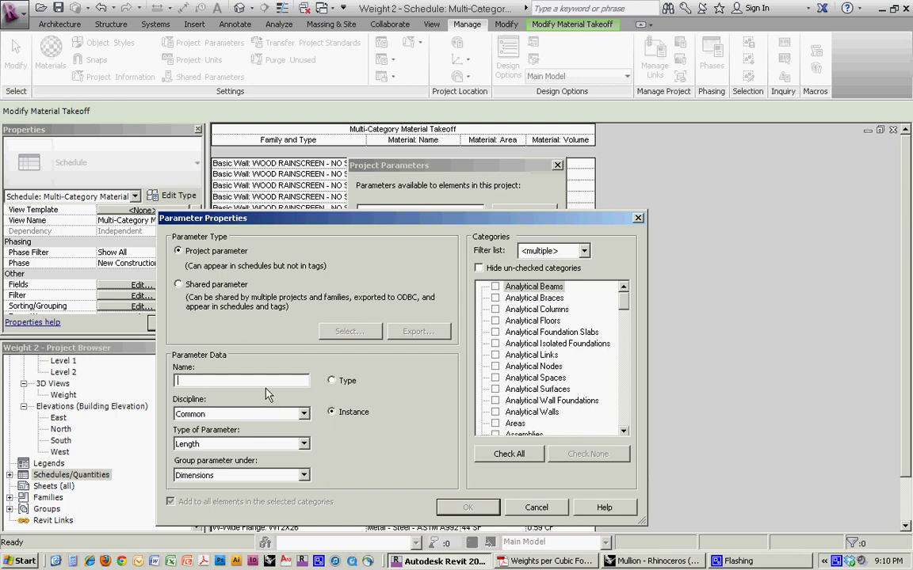
{"action": "type", "text": "Pounds per Cubic Foot"}
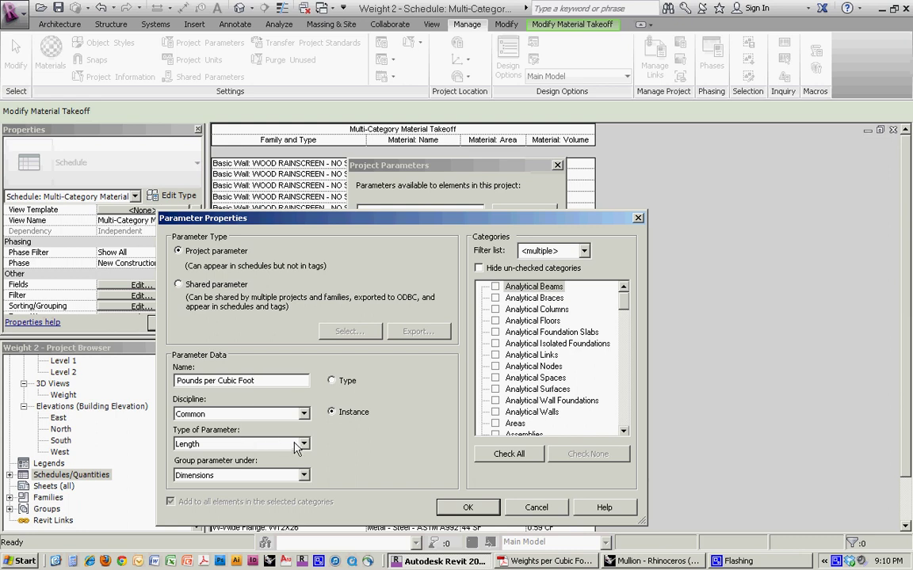
{"action": "left_click", "coordinate": [237, 444]}
{"action": "left_click", "coordinate": [216, 331]}
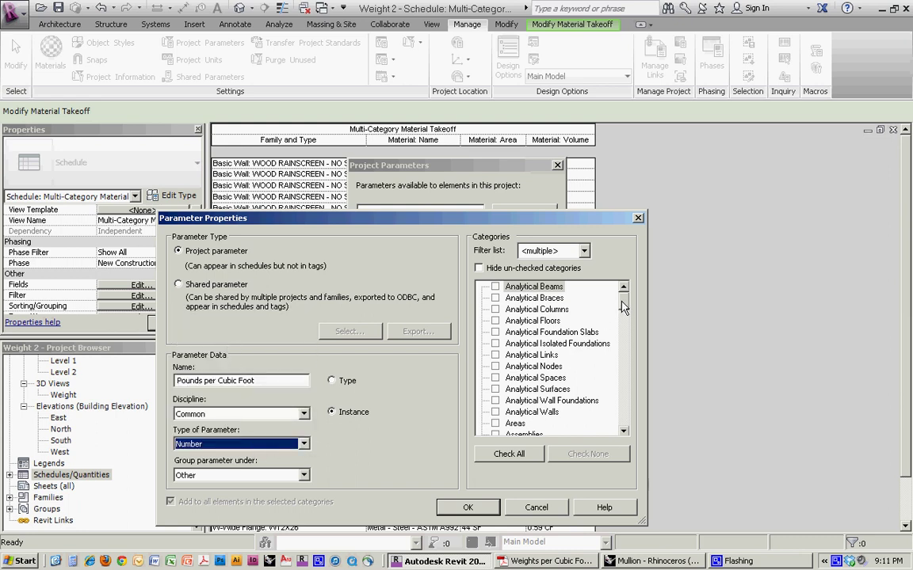
{"action": "left_click_drag", "start_coordinate": [623, 307], "coordinate": [623, 354]}
{"action": "left_click", "coordinate": [506, 389]}
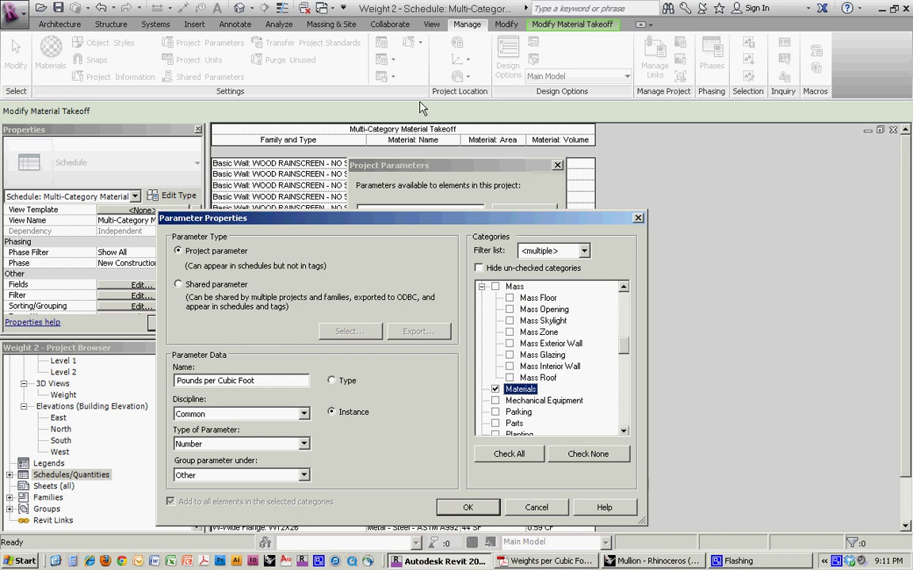
{"action": "left_click", "coordinate": [465, 511]}
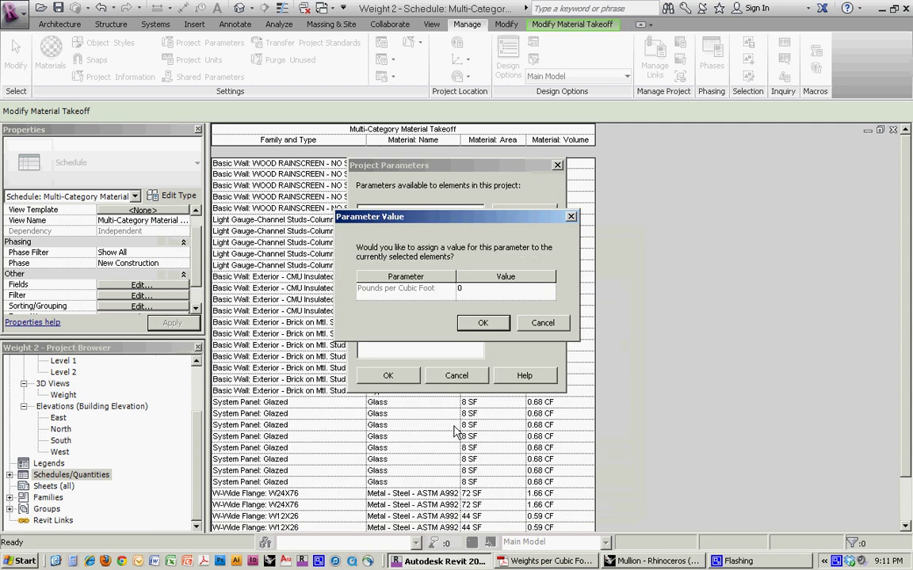
{"action": "left_click", "coordinate": [481, 325]}
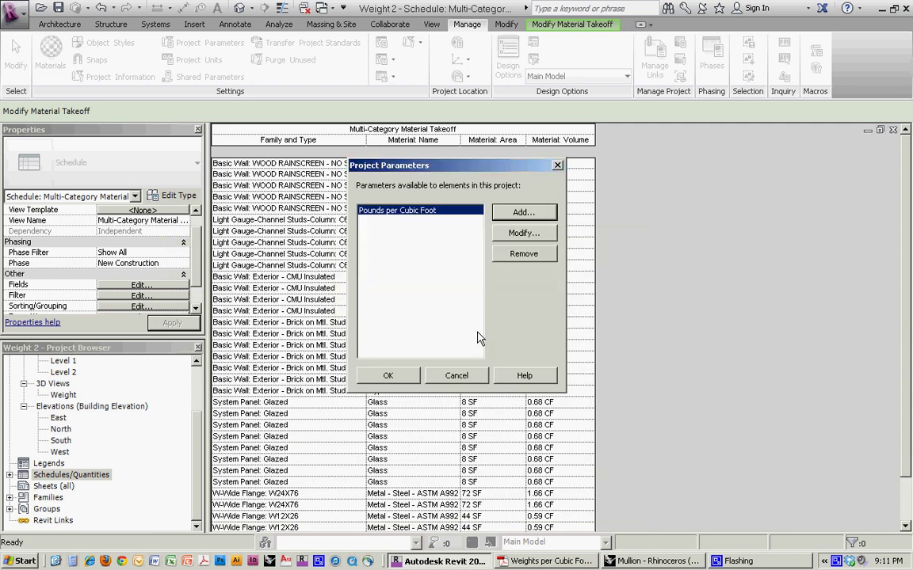
{"action": "left_click", "coordinate": [400, 379]}
Add Material: Pounds per Cubic Foot to the takeoff's scheduled fields after Material: Volume
{"action": "left_click", "coordinate": [141, 286]}
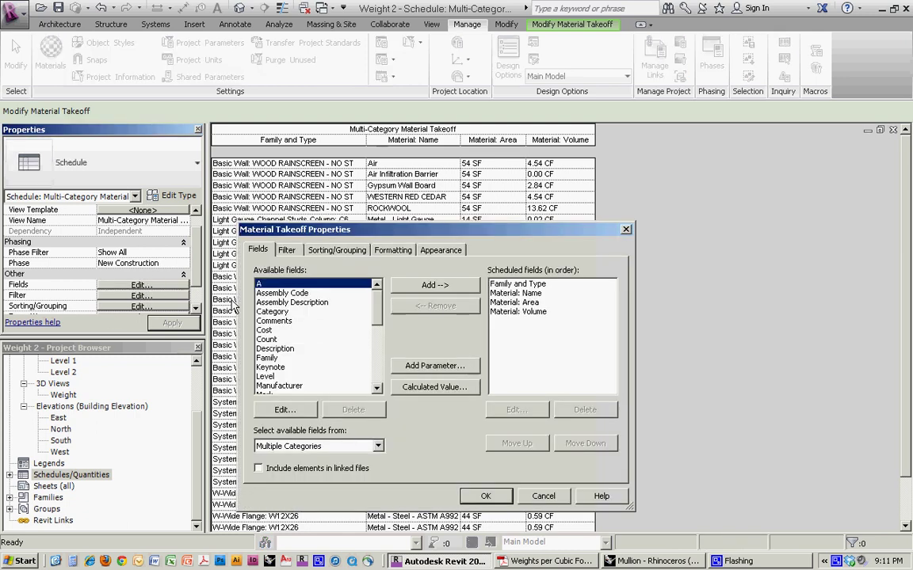
{"action": "scroll", "coordinate": [337, 295], "scroll_direction": "down", "scroll_amount": 4}
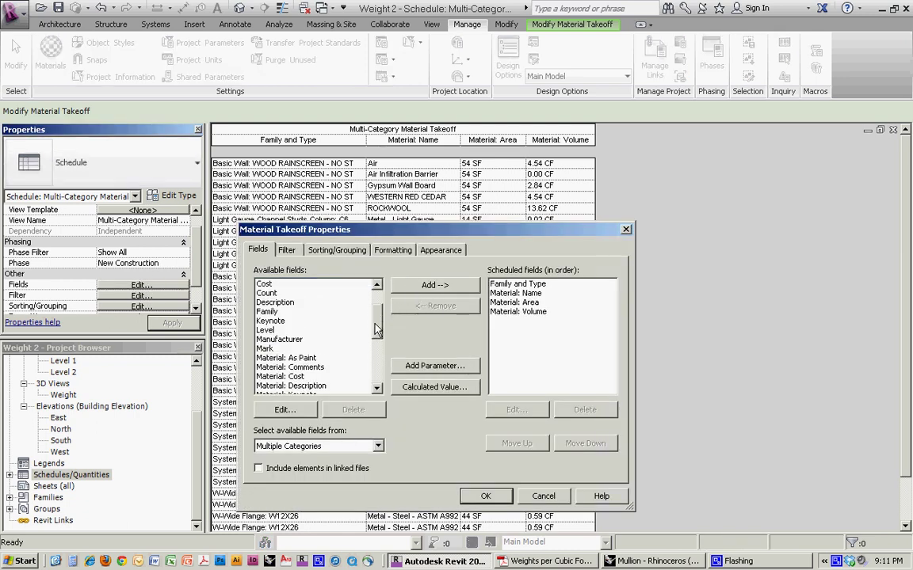
{"action": "left_click", "coordinate": [354, 366]}
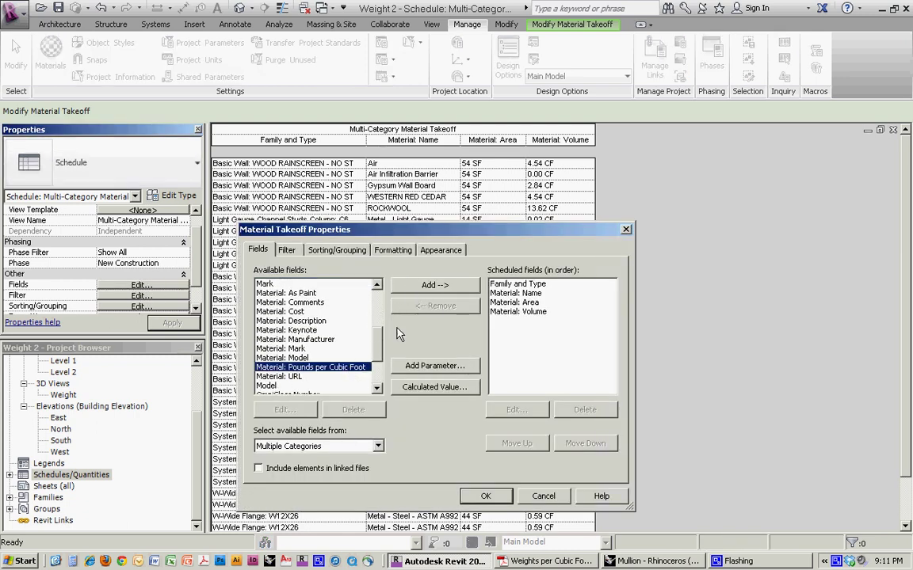
{"action": "left_click", "coordinate": [437, 286]}
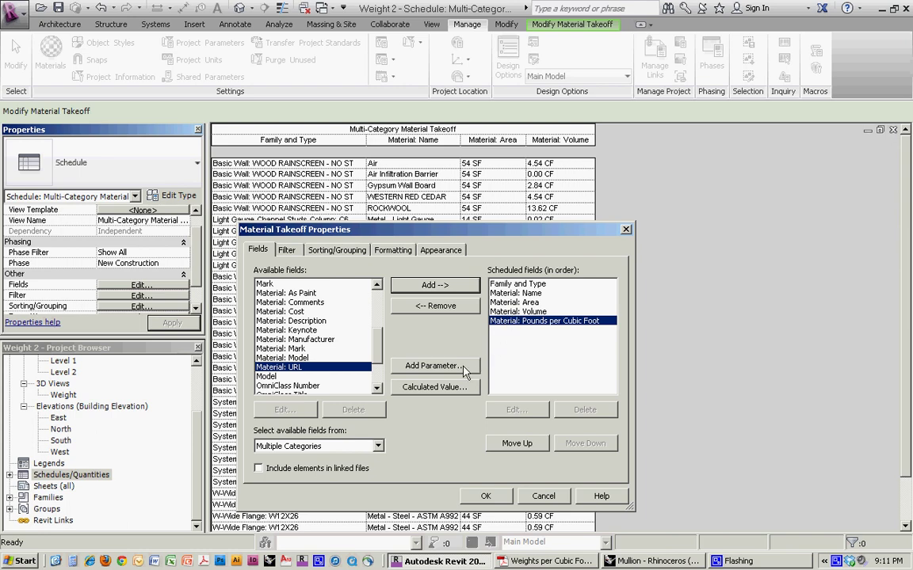
Add calculated field Item Weight = Material: Volume * Material: Pounds per Cubic Foot, resolving the units warning
{"action": "left_click", "coordinate": [424, 387]}
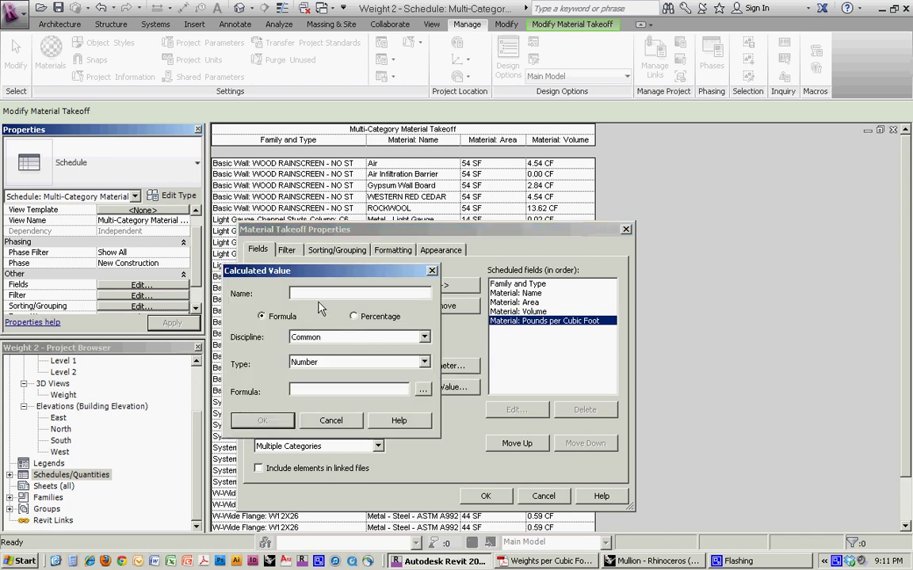
{"action": "type", "text": "Item Weight"}
{"action": "left_click", "coordinate": [423, 392]}
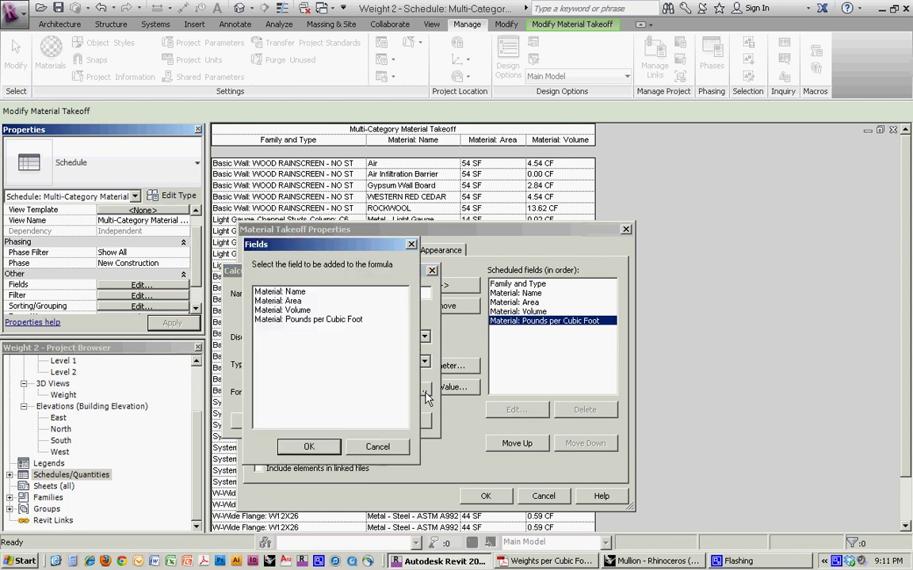
{"action": "left_click", "coordinate": [298, 310]}
{"action": "left_click", "coordinate": [309, 446]}
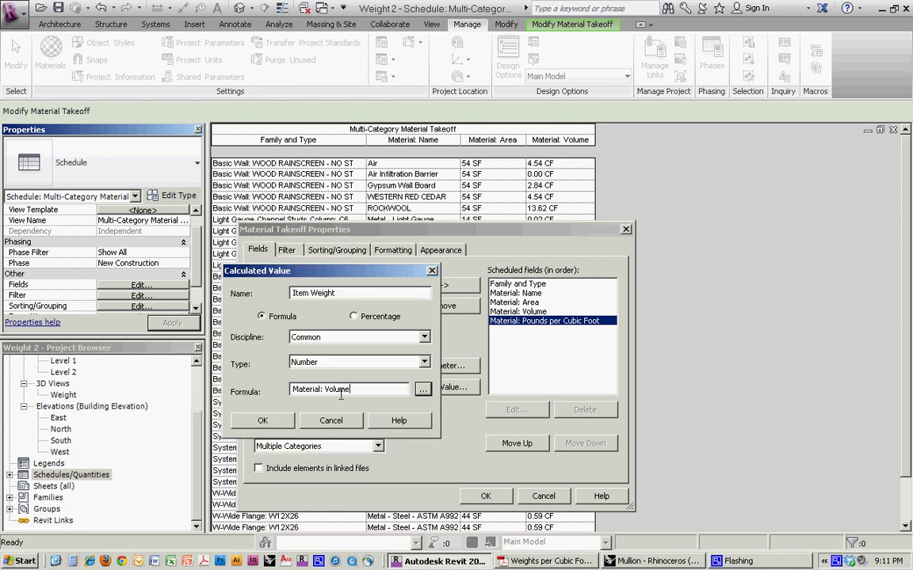
{"action": "type", "text": "*"}
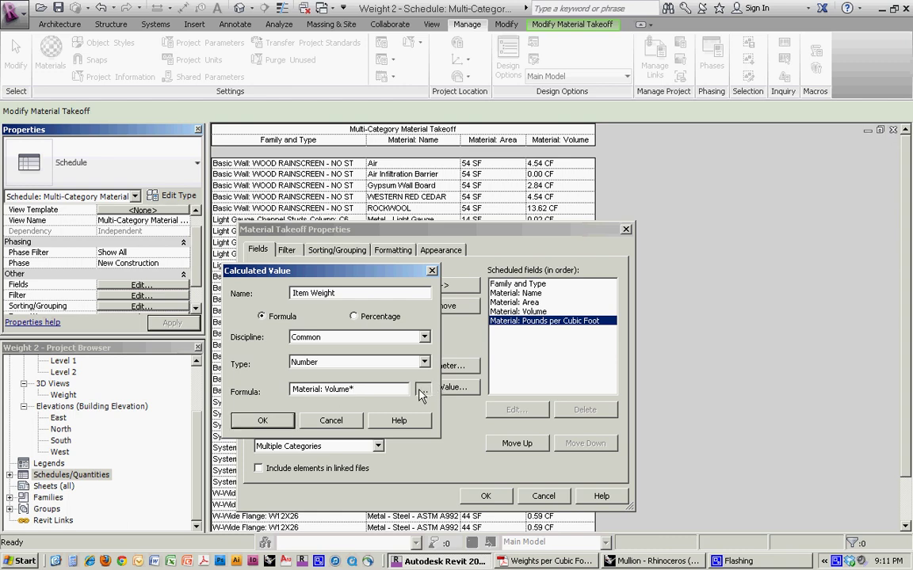
{"action": "left_click", "coordinate": [423, 389]}
{"action": "left_click", "coordinate": [325, 319]}
{"action": "left_click", "coordinate": [310, 447]}
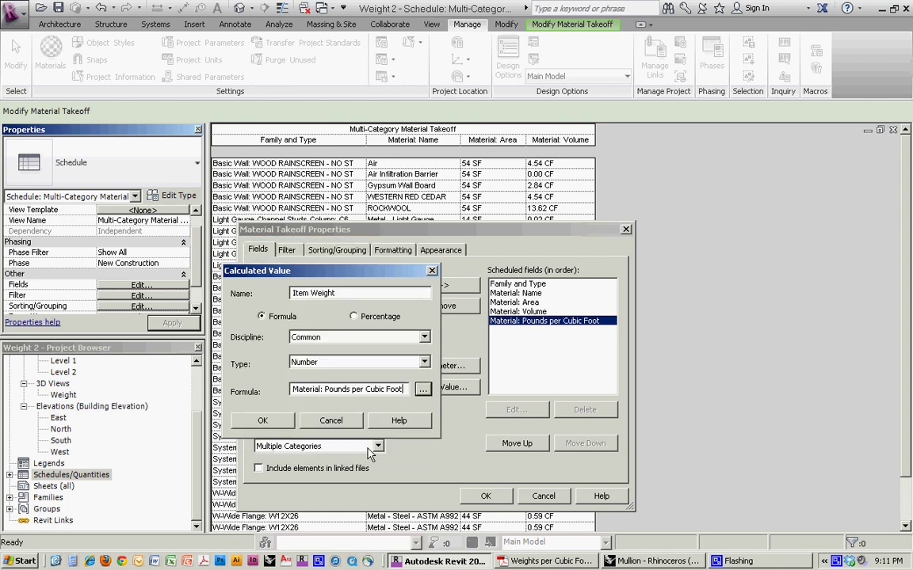
{"action": "left_click", "coordinate": [263, 421]}
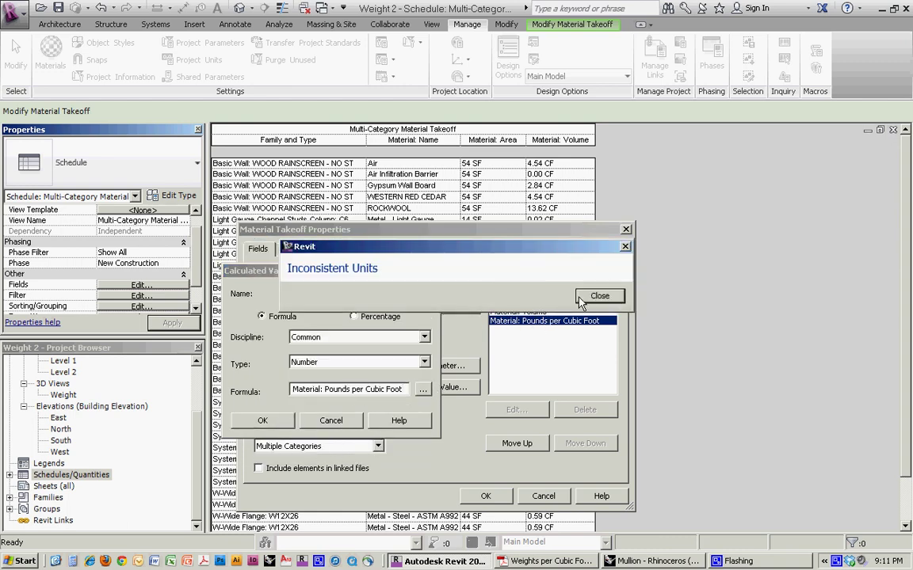
{"action": "key", "text": "Return"}
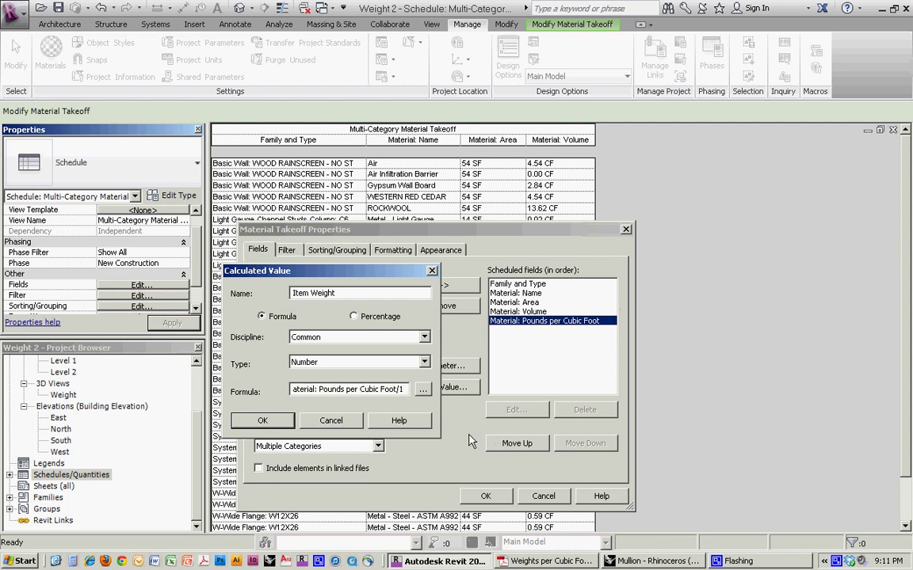
{"action": "left_click", "coordinate": [262, 421]}
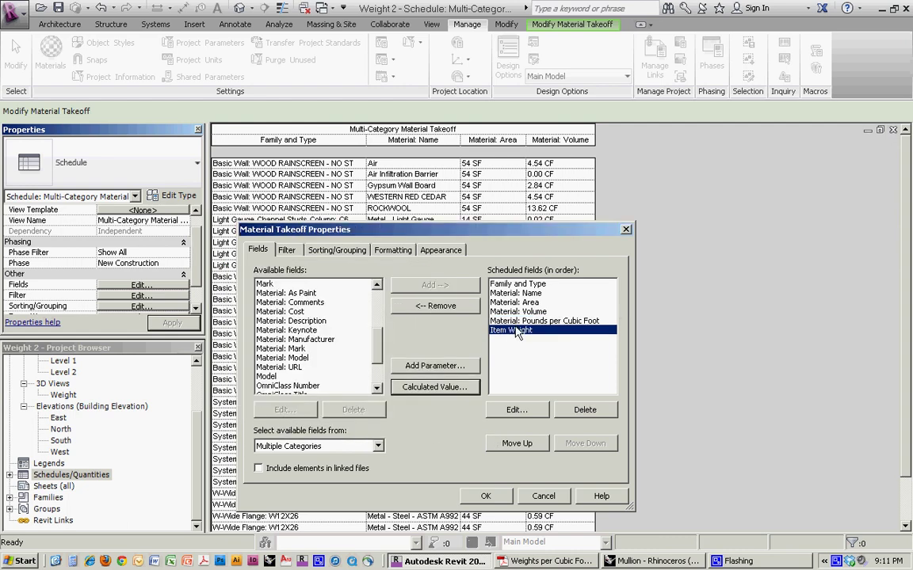
Apply the new fields and widen the Pounds per Cubic Foot and Item Weight columns
{"action": "left_click", "coordinate": [481, 497]}
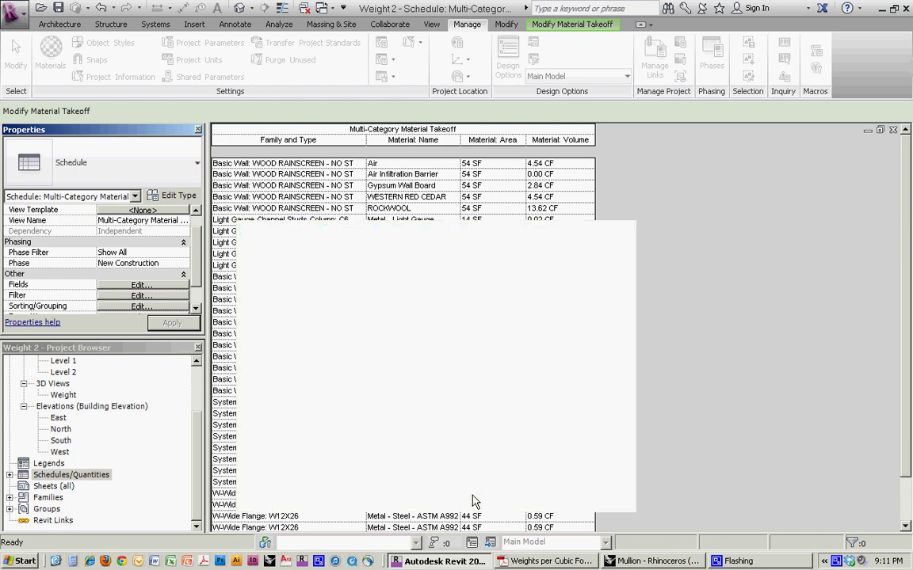
{"action": "left_click_drag", "start_coordinate": [644, 140], "coordinate": [751, 140]}
{"action": "left_click_drag", "start_coordinate": [674, 139], "coordinate": [716, 140]}
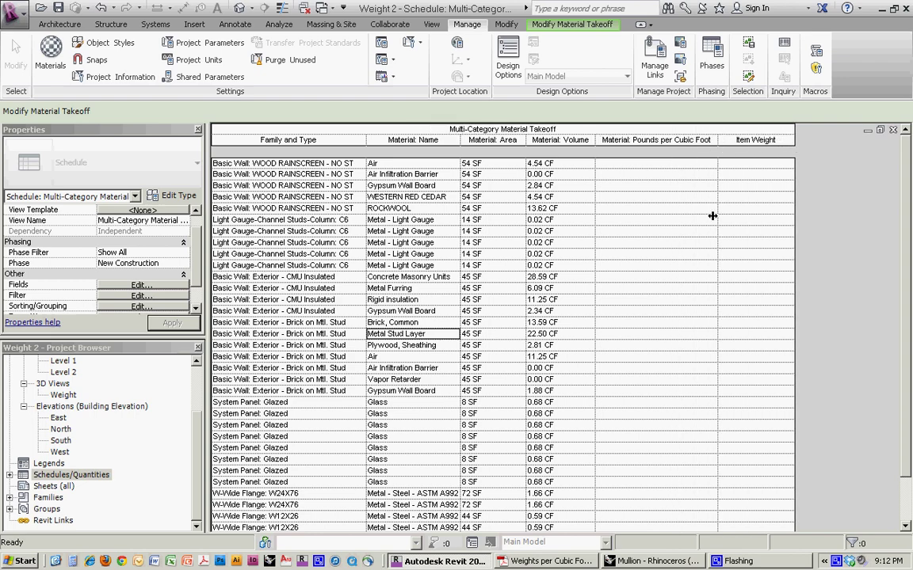
Bring the Weights per Cubic Foot.pdf chart to the front in Acrobat
{"action": "left_click", "coordinate": [549, 561]}
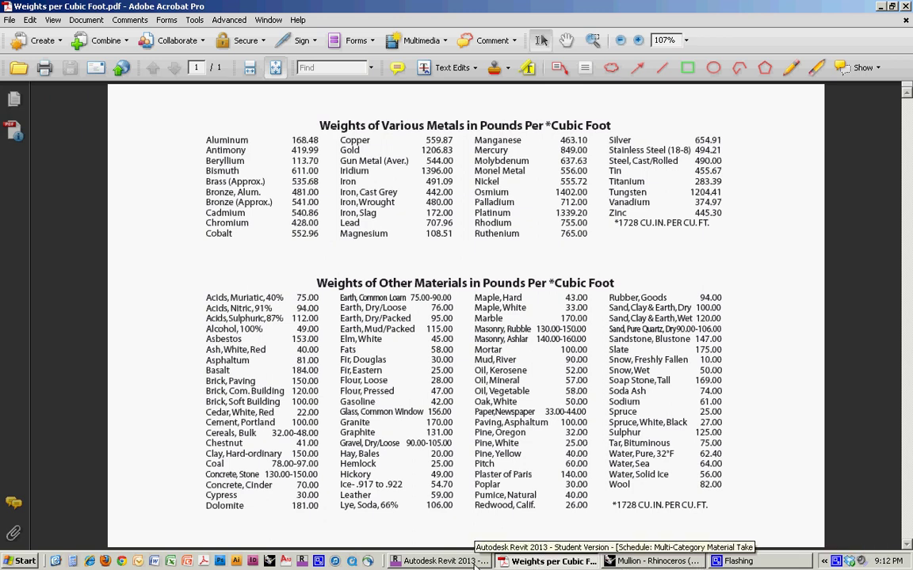
Enter densities 32 gypsum, 22 western red cedar, 2.8 rockwool and 490 light-gauge metal
{"action": "left_click", "coordinate": [440, 561]}
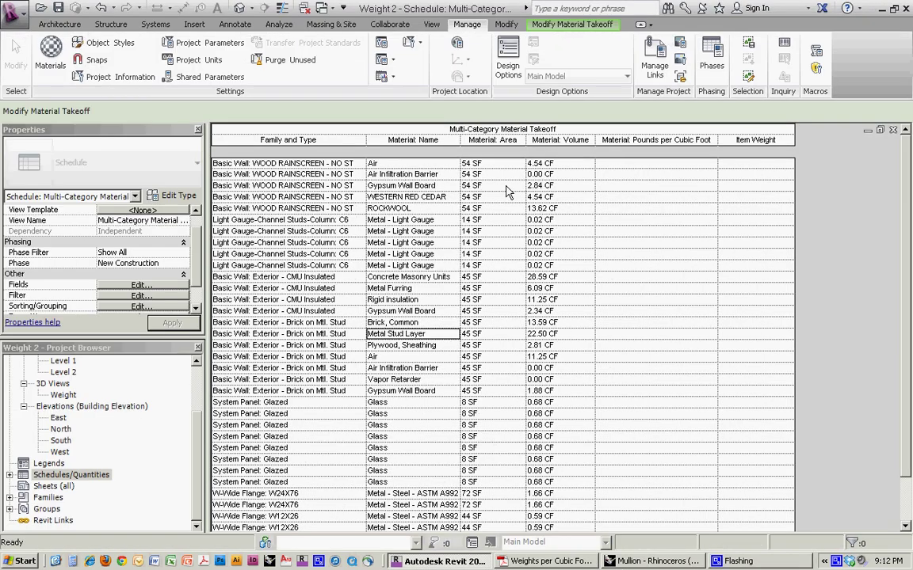
{"action": "left_click", "coordinate": [608, 202]}
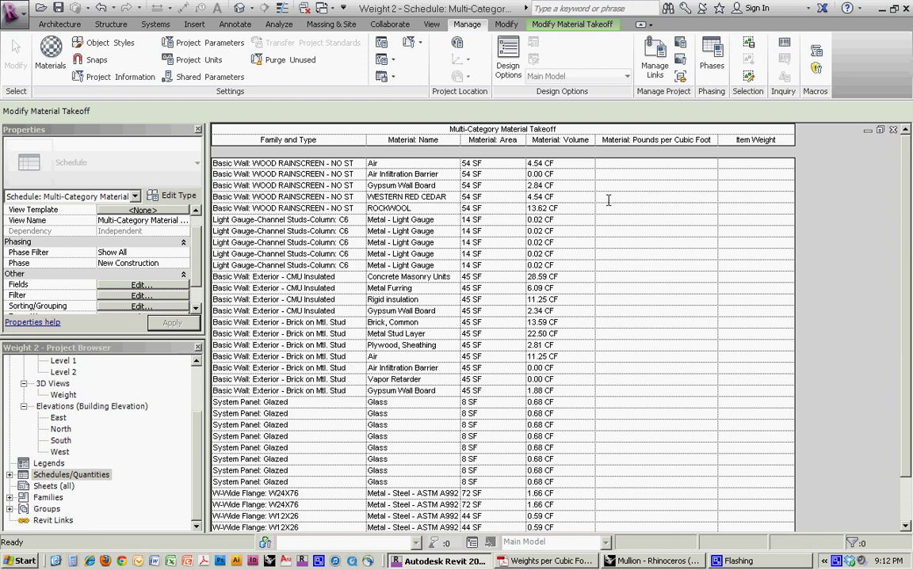
{"action": "type", "text": "22"}
{"action": "left_click", "coordinate": [610, 208]}
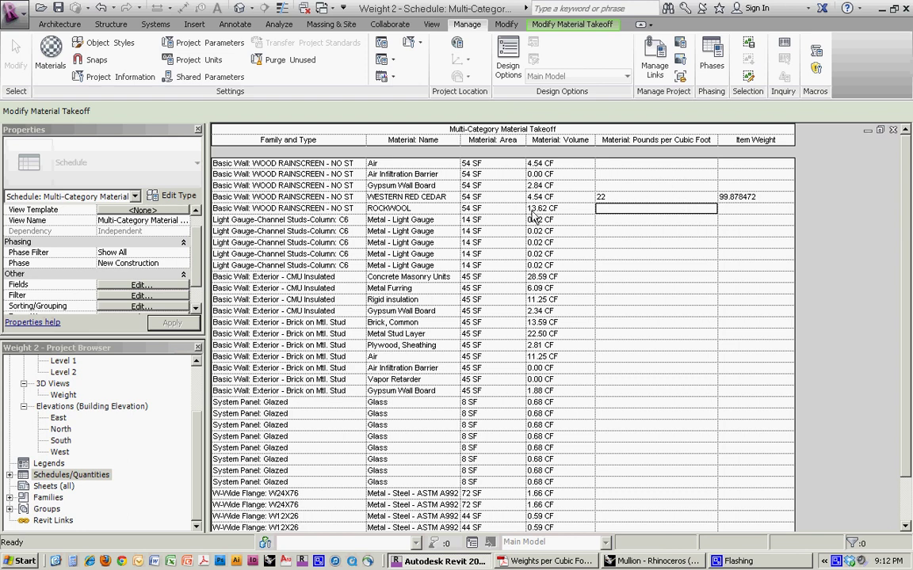
{"action": "left_click", "coordinate": [609, 186]}
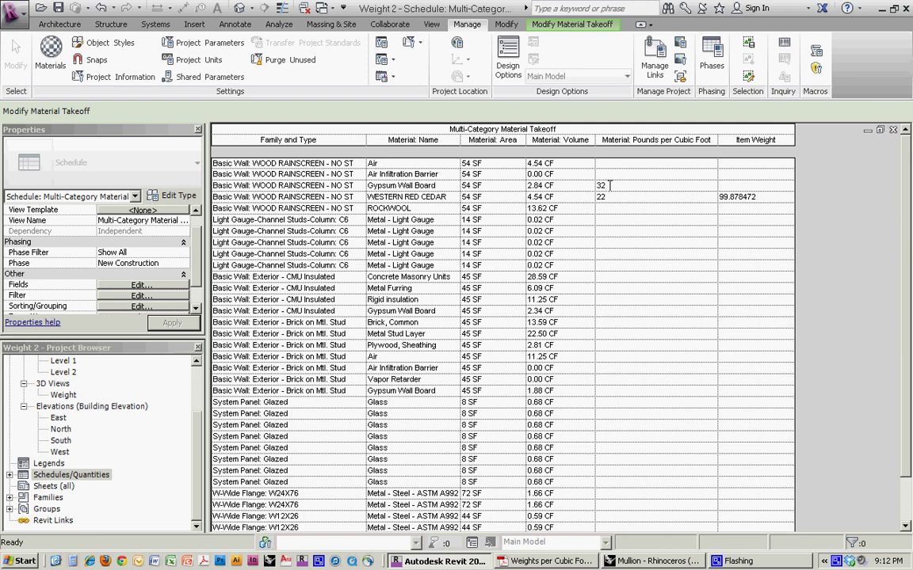
{"action": "left_click", "coordinate": [710, 194]}
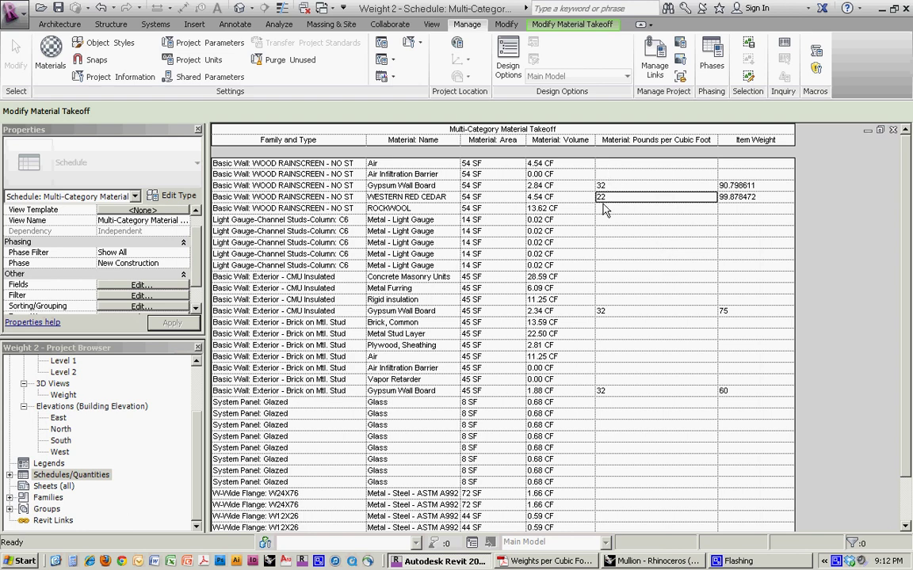
{"action": "left_click", "coordinate": [602, 207]}
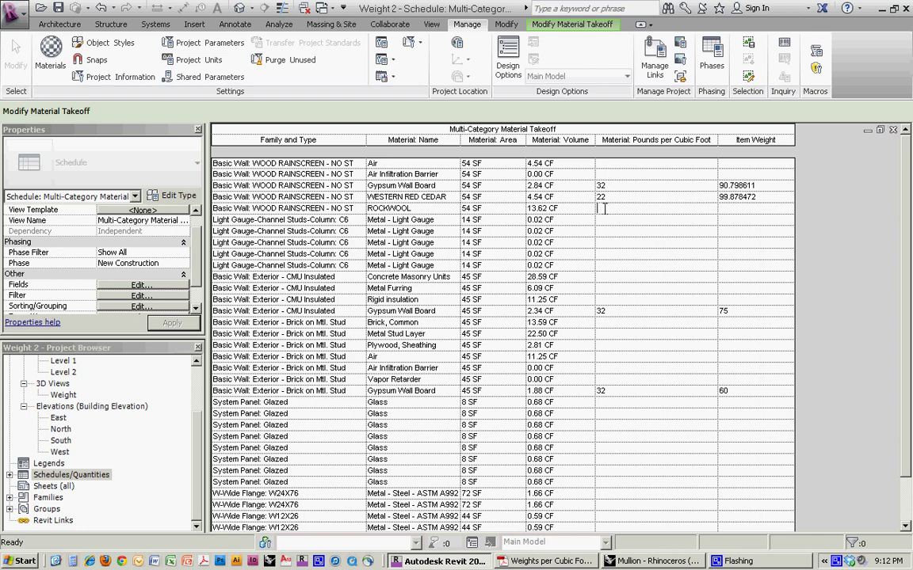
{"action": "type", "text": "2.8"}
{"action": "left_click", "coordinate": [603, 220]}
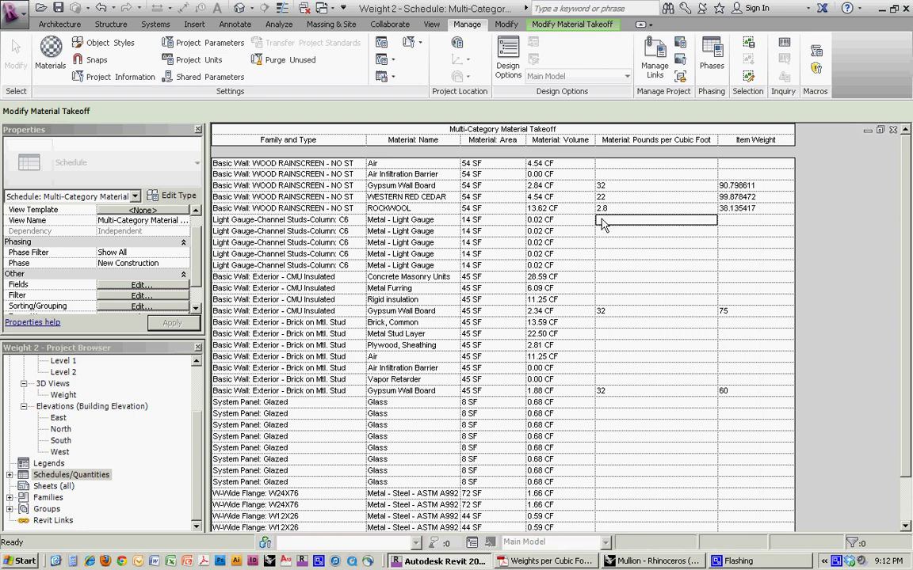
{"action": "type", "text": "490"}
{"action": "key", "text": "Return"}
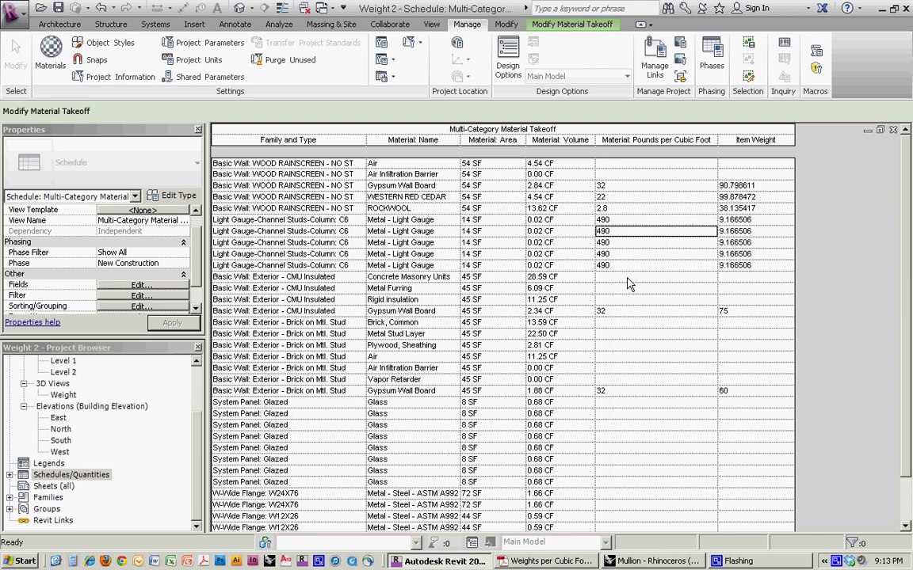
Enter 490 for the W-flange steel and 156 for glass pounds per cubic foot
{"action": "scroll", "coordinate": [536, 327], "scroll_direction": "down", "scroll_amount": 2}
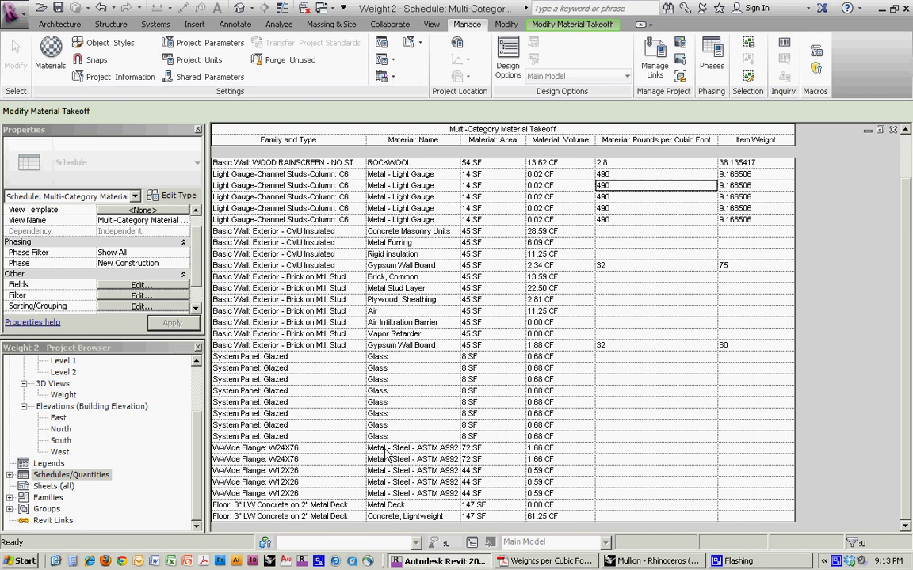
{"action": "left_click", "coordinate": [609, 448]}
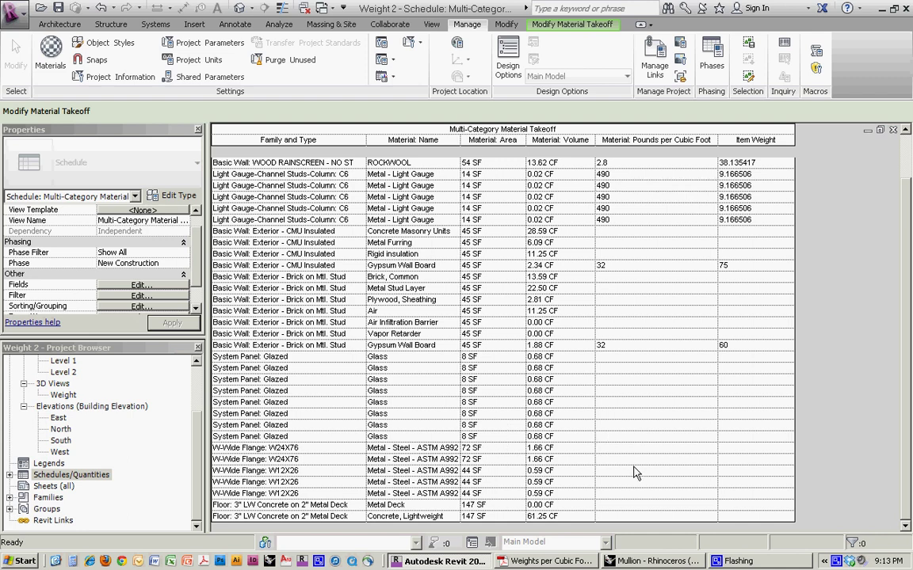
{"action": "type", "text": "490"}
{"action": "key", "text": "Return"}
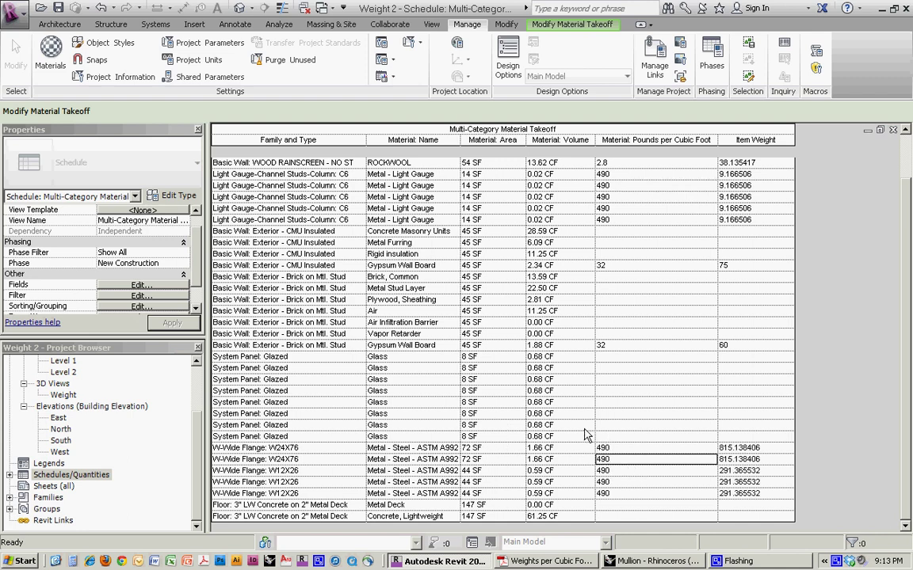
{"action": "left_click", "coordinate": [622, 357]}
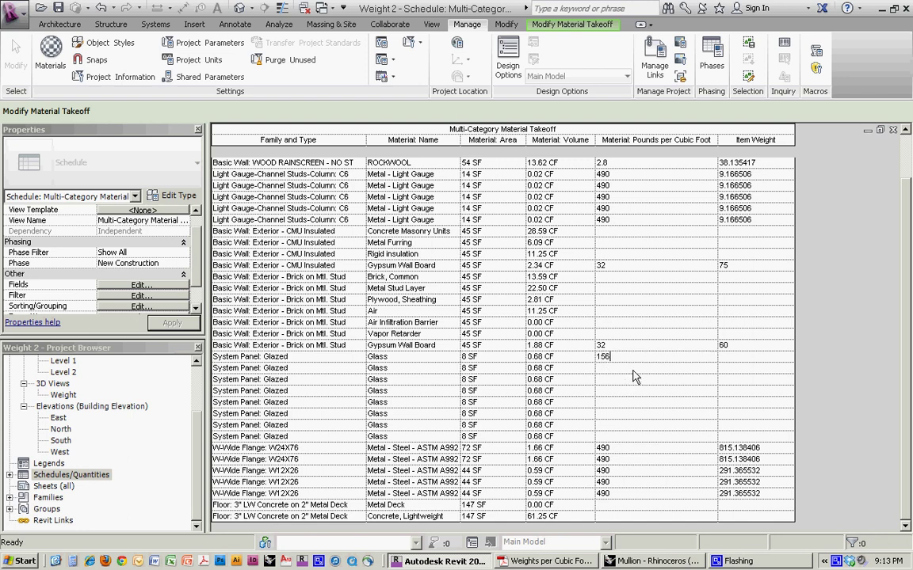
{"action": "type", "text": "156"}
{"action": "key", "text": "Return"}
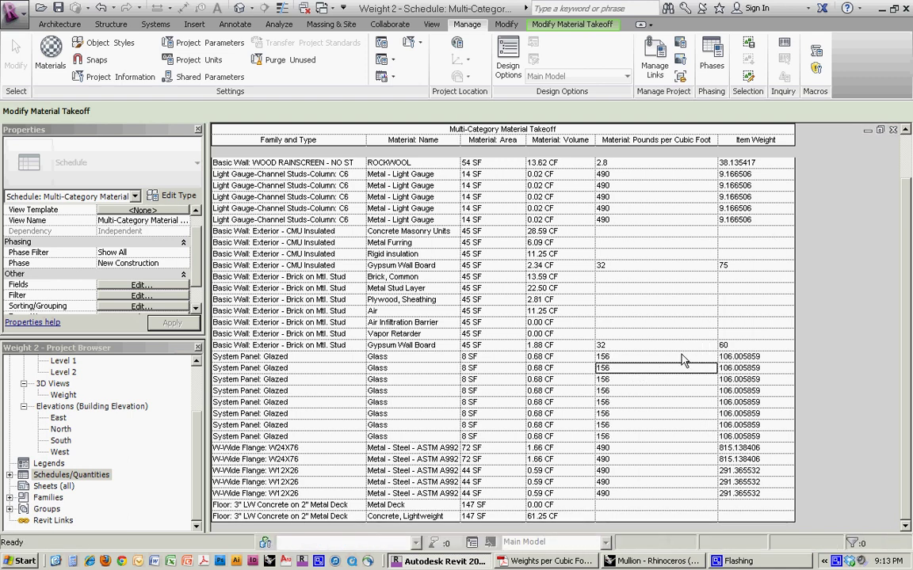
{"action": "scroll", "coordinate": [676, 371], "scroll_direction": "up", "scroll_amount": 2}
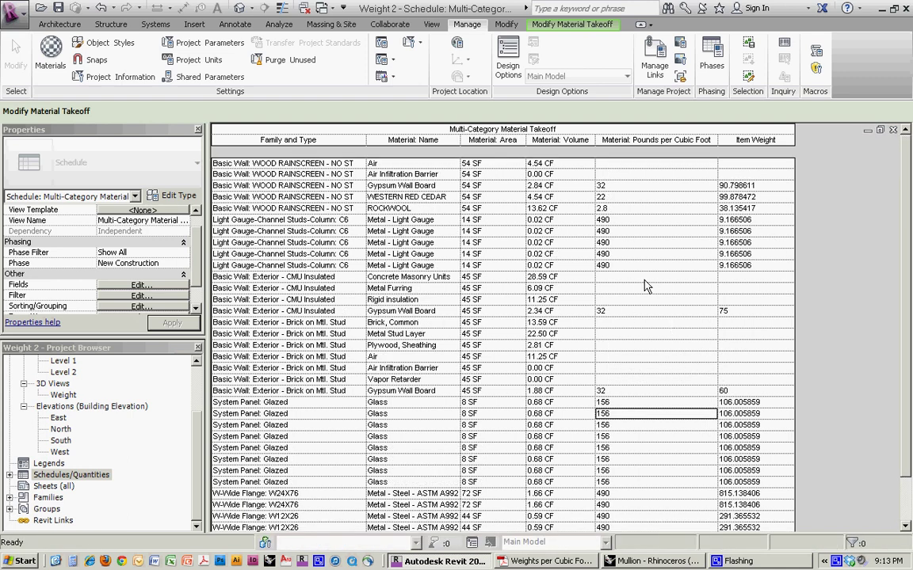
{"action": "left_click", "coordinate": [657, 333]}
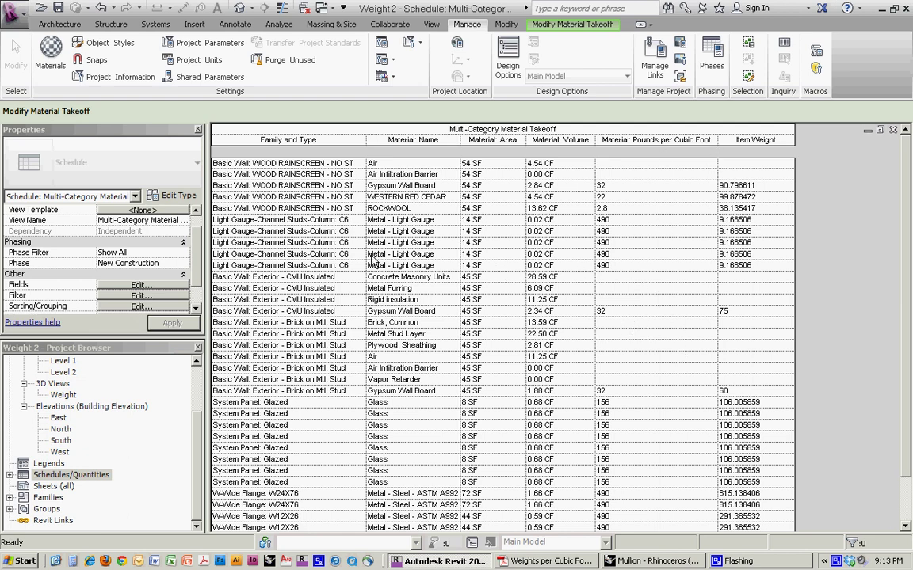
Turn on grand totals and total Item Weight, giving 3762.065311 across 36 items
{"action": "left_click", "coordinate": [141, 285]}
{"action": "left_click", "coordinate": [334, 250]}
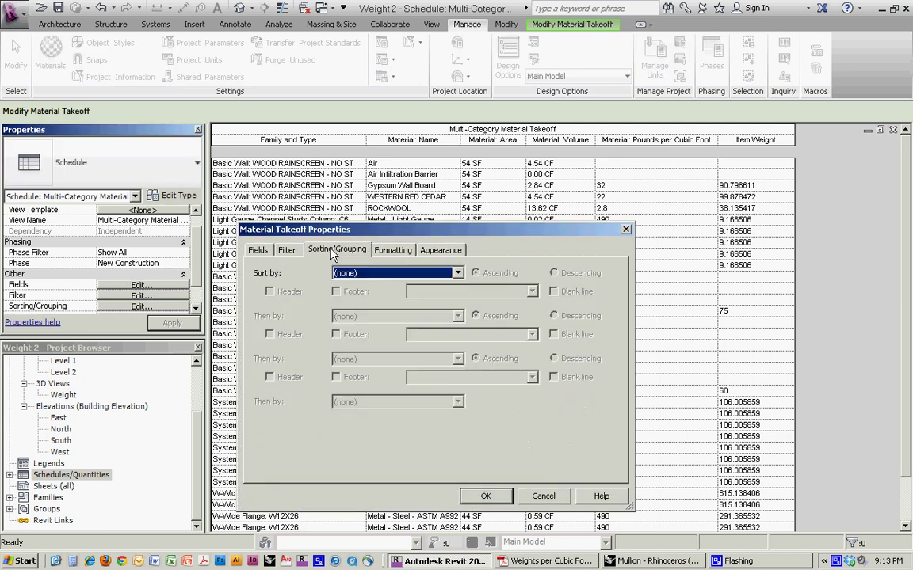
{"action": "left_click", "coordinate": [259, 445]}
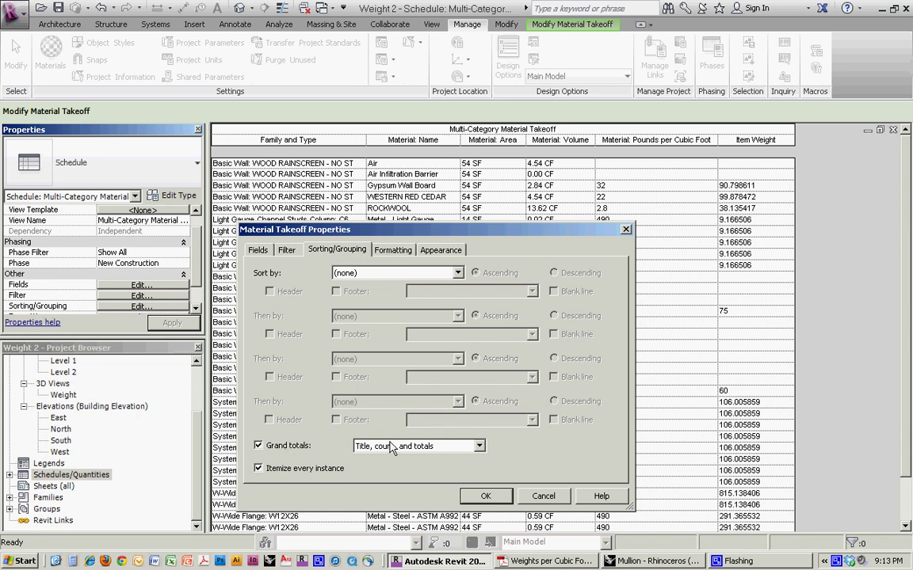
{"action": "left_click", "coordinate": [393, 250]}
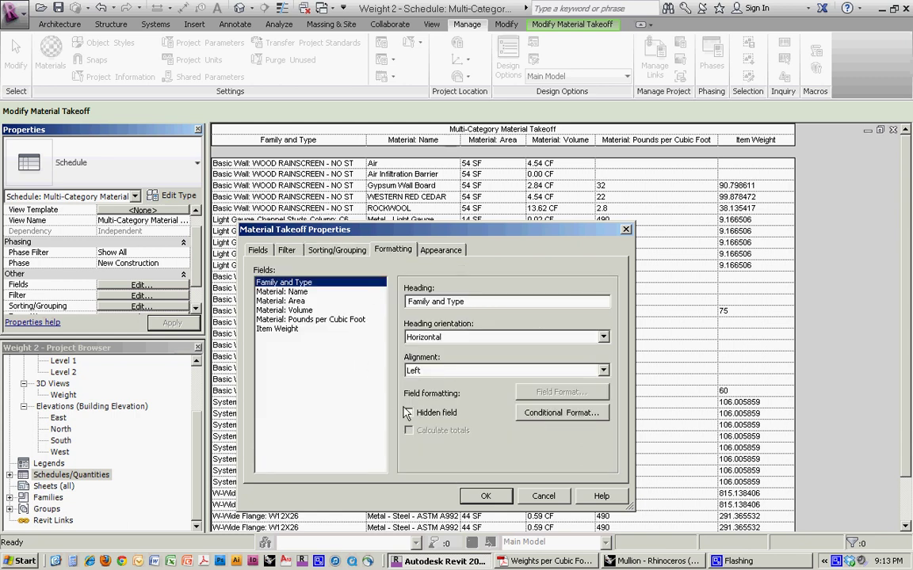
{"action": "left_click", "coordinate": [288, 329]}
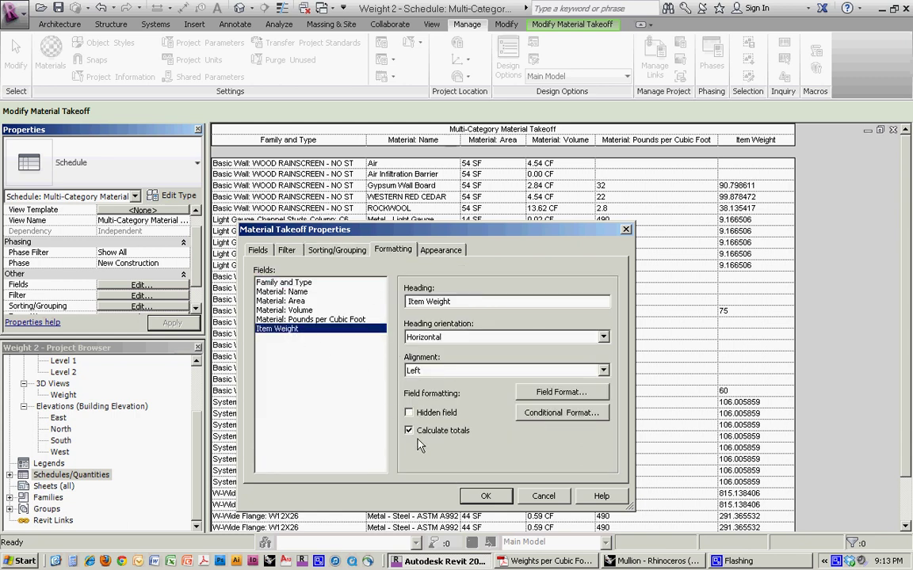
{"action": "left_click", "coordinate": [485, 496]}
{"action": "scroll", "coordinate": [459, 353], "scroll_direction": "down", "scroll_amount": 2}
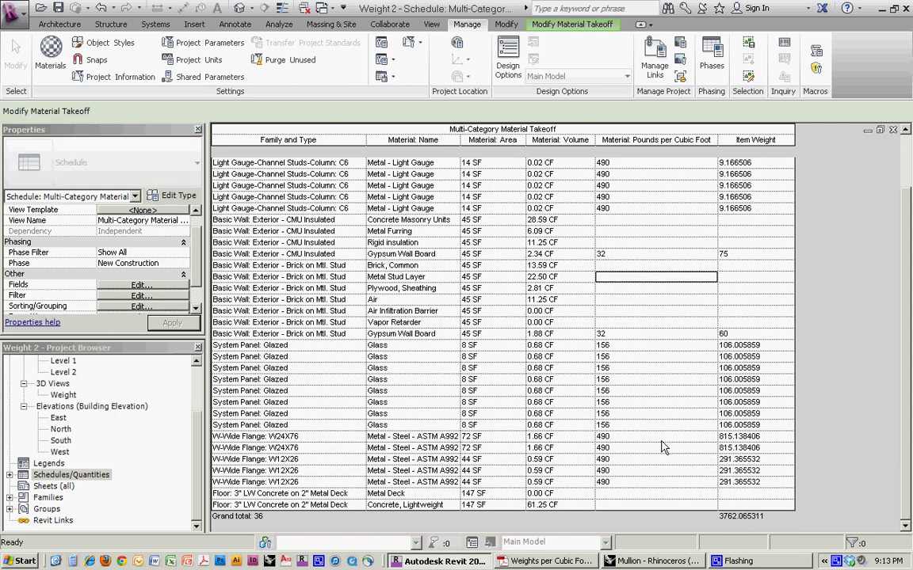
Start a new Schedule/Quantities schedule for the Curtain Wall Mullions category
{"action": "scroll", "coordinate": [664, 448], "scroll_direction": "up", "scroll_amount": 2}
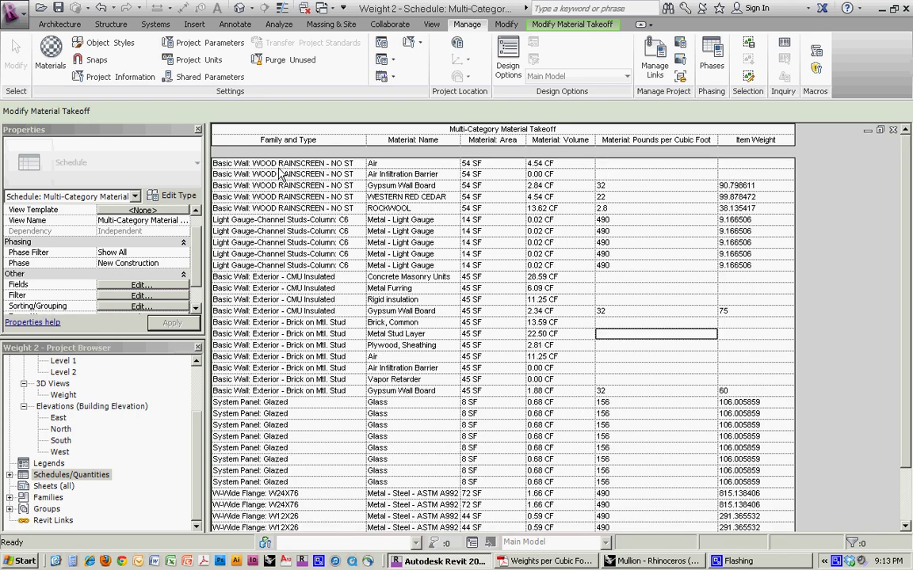
{"action": "scroll", "coordinate": [286, 416], "scroll_direction": "down", "scroll_amount": 2}
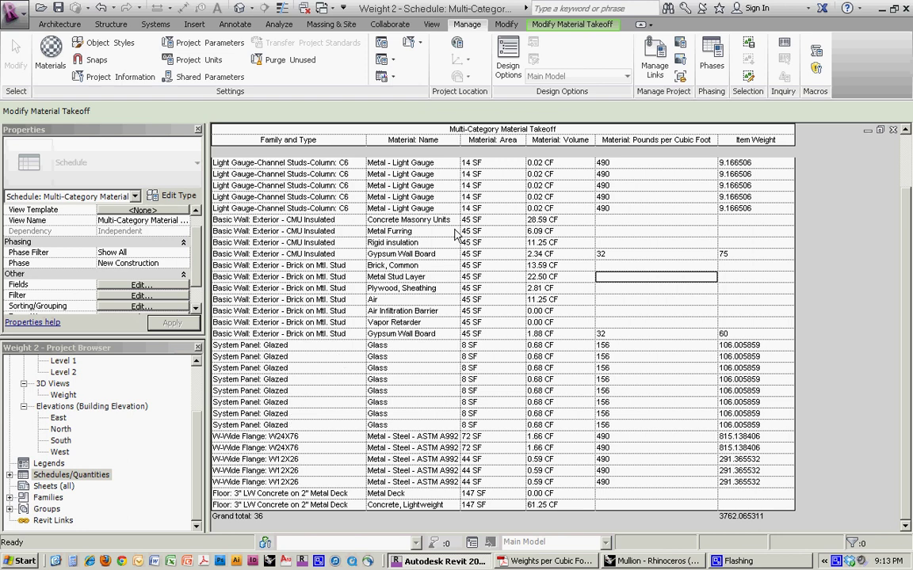
{"action": "left_click", "coordinate": [431, 25]}
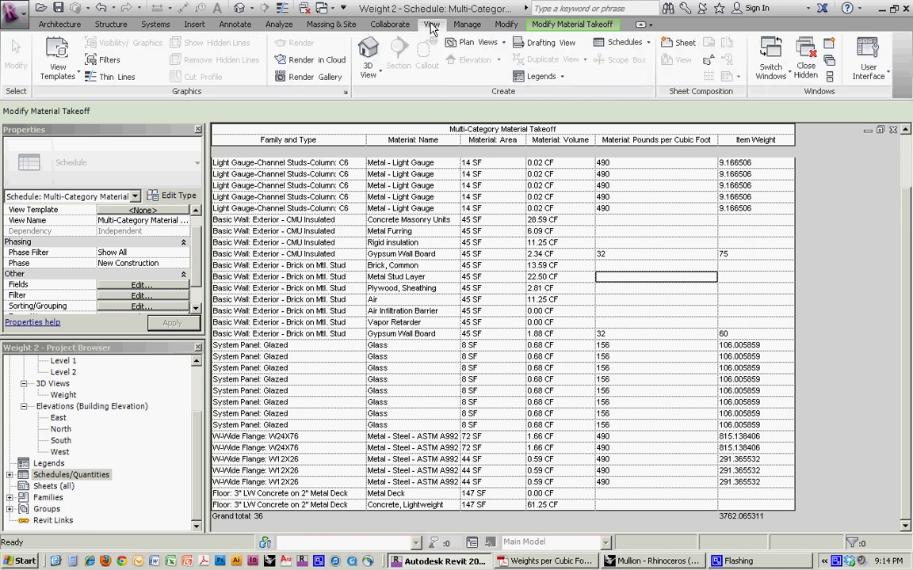
{"action": "left_click", "coordinate": [638, 42]}
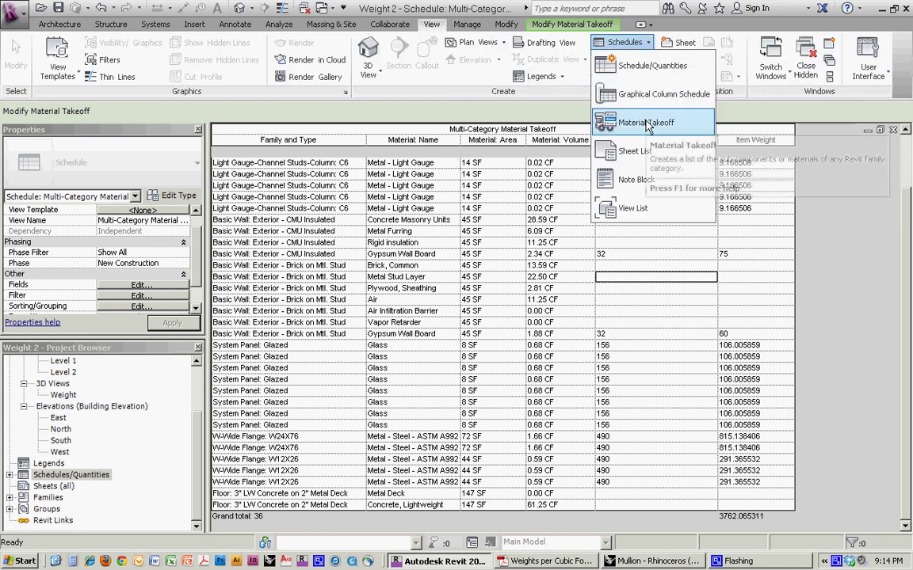
{"action": "left_click", "coordinate": [648, 66]}
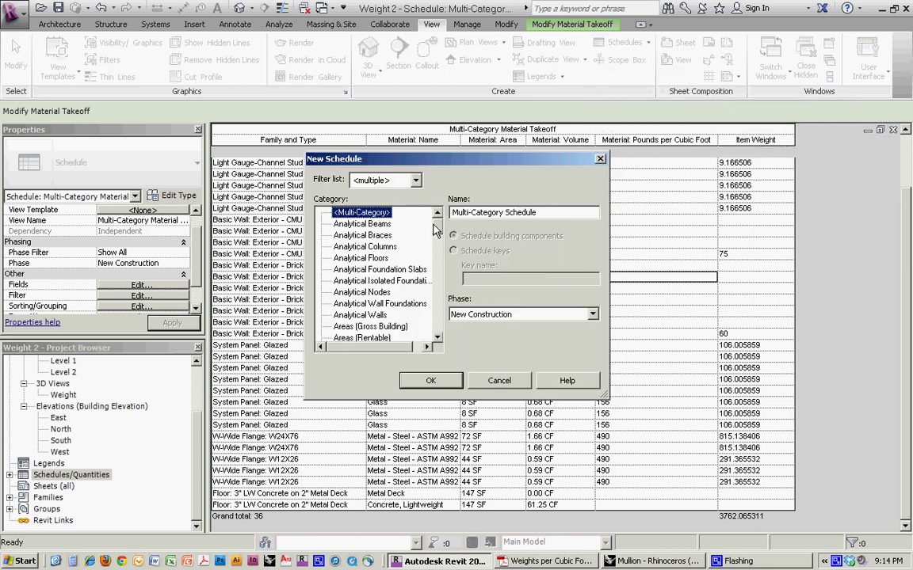
{"action": "left_click_drag", "start_coordinate": [436, 220], "coordinate": [436, 250]}
{"action": "left_click", "coordinate": [380, 270]}
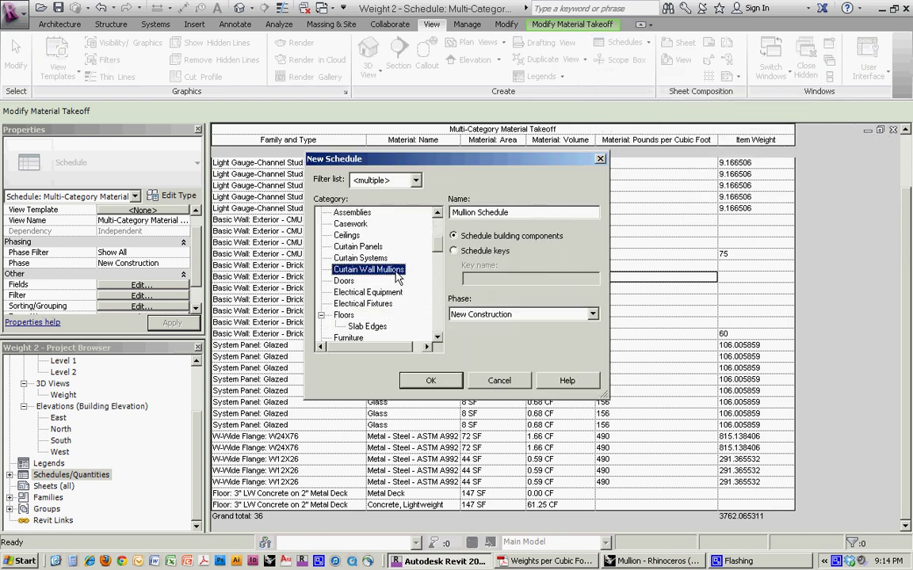
{"action": "left_click", "coordinate": [430, 381]}
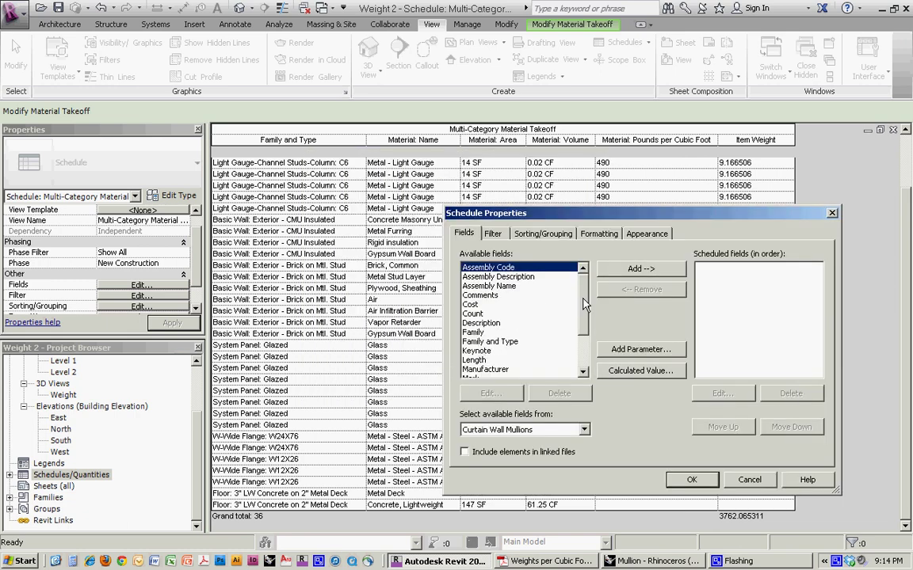
Add the Family and Type and Length fields to the Mullion Schedule
{"action": "scroll", "coordinate": [525, 301], "scroll_direction": "down", "scroll_amount": 1}
{"action": "left_click", "coordinate": [489, 332]}
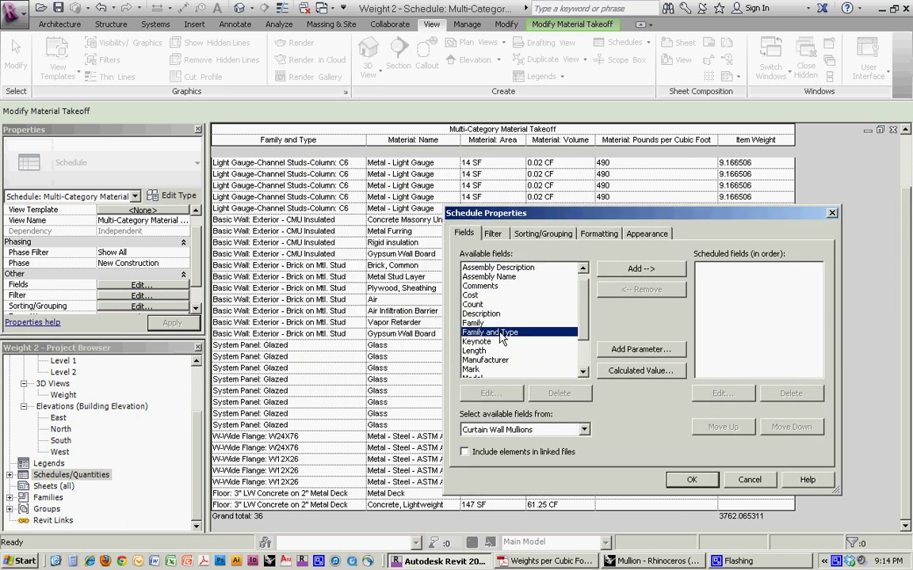
{"action": "left_click", "coordinate": [626, 270]}
{"action": "scroll", "coordinate": [491, 317], "scroll_direction": "down", "scroll_amount": 1}
{"action": "left_click", "coordinate": [463, 333]}
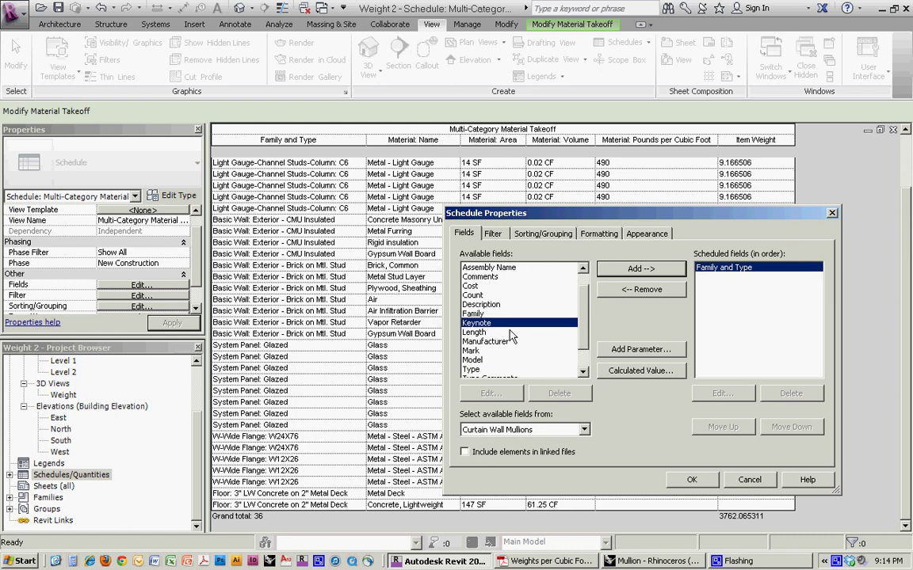
{"action": "left_click", "coordinate": [614, 271]}
{"action": "left_click", "coordinate": [692, 479]}
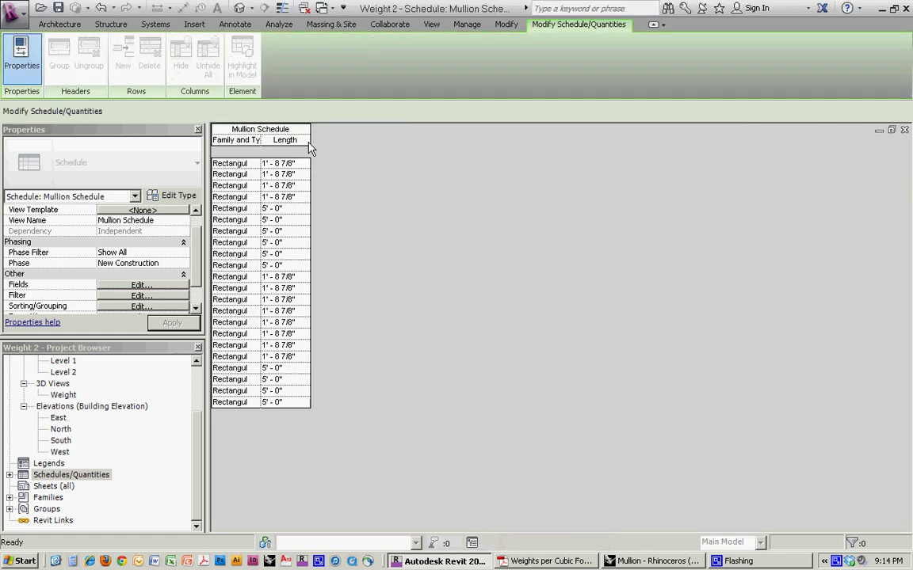
Resize the Family and Type and Length columns to show full 2.5" x 5" mullion names, then open Fields
{"action": "left_click_drag", "start_coordinate": [311, 141], "coordinate": [387, 141]}
{"action": "left_click_drag", "start_coordinate": [260, 141], "coordinate": [376, 141]}
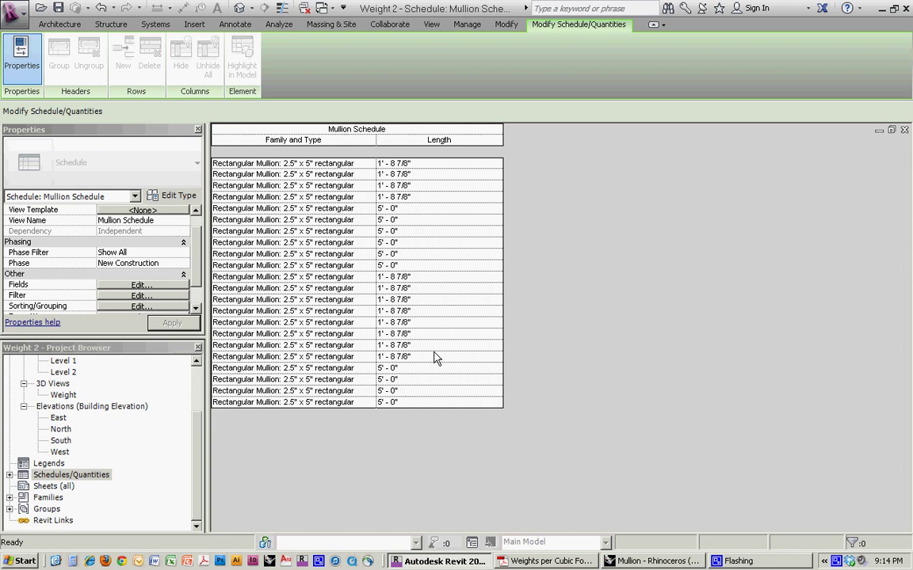
{"action": "left_click_drag", "start_coordinate": [502, 140], "coordinate": [457, 139]}
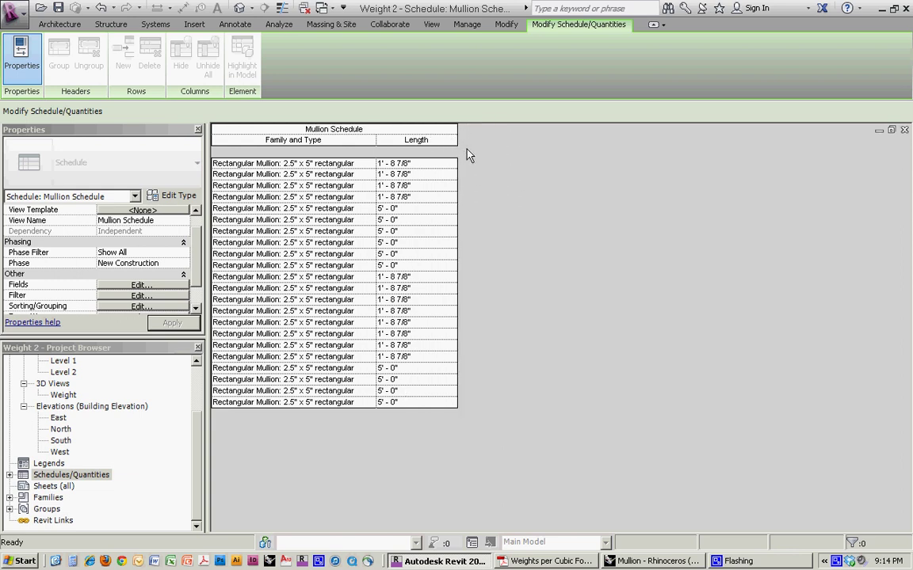
{"action": "left_click", "coordinate": [168, 286]}
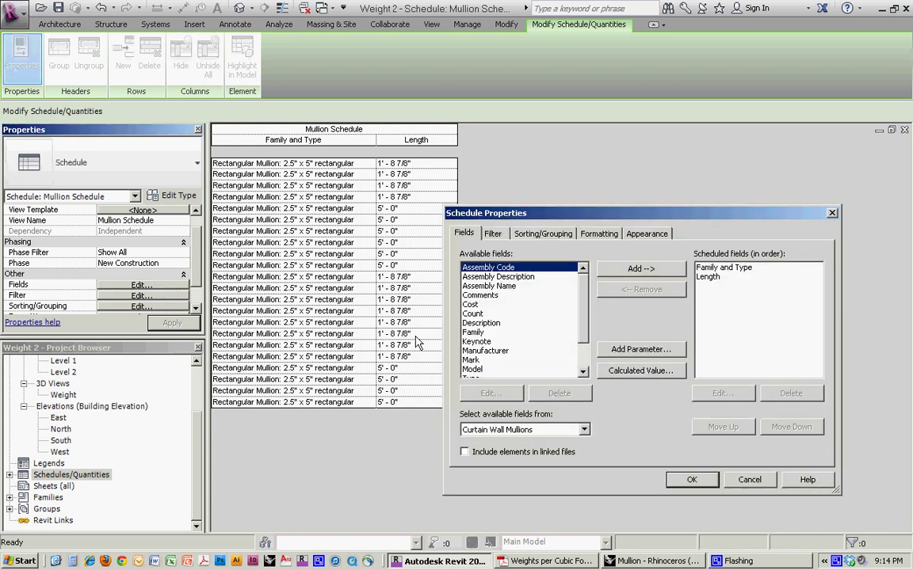
Create a Number type parameter named 'Pounds per Linear Foot' in the schedule fields
{"action": "left_click", "coordinate": [620, 355]}
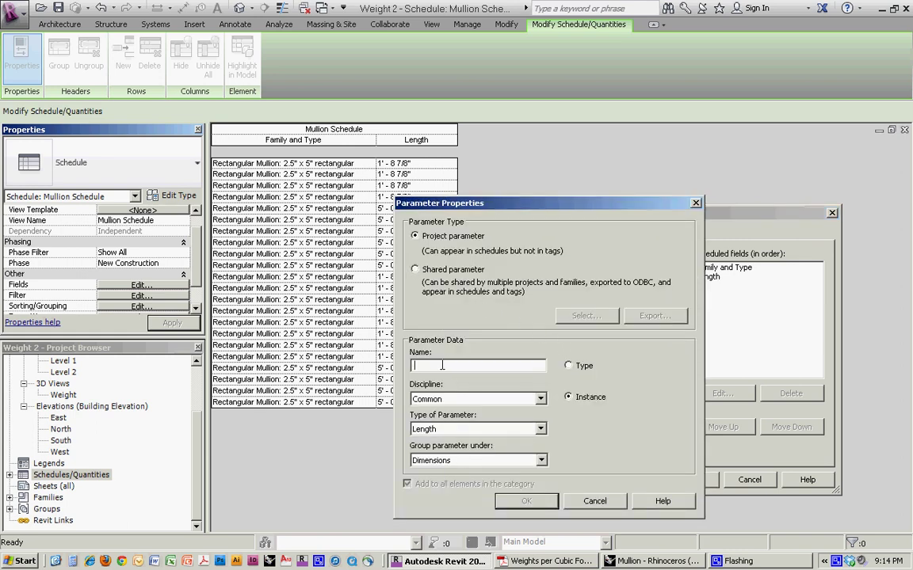
{"action": "type", "text": "Pounds per Linear Foot"}
{"action": "left_click", "coordinate": [568, 365]}
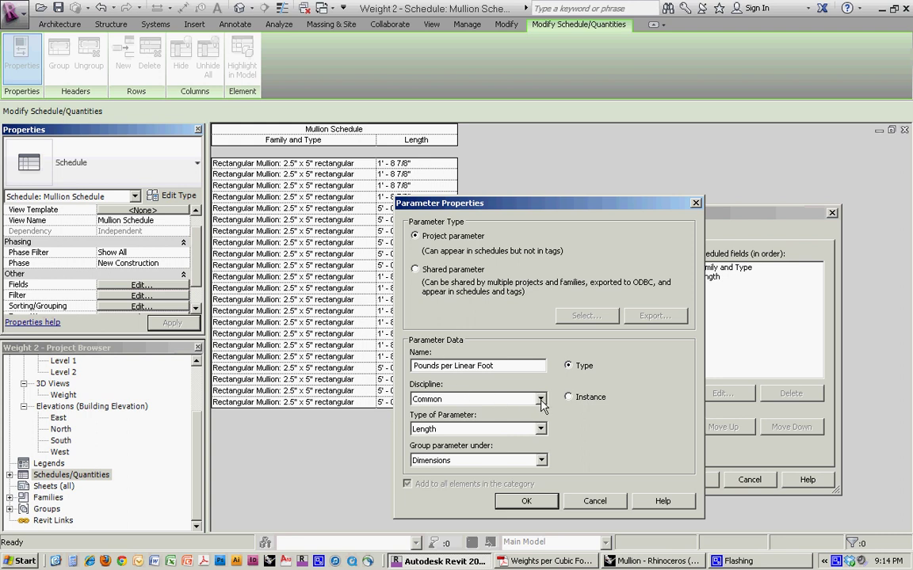
{"action": "left_click", "coordinate": [523, 429]}
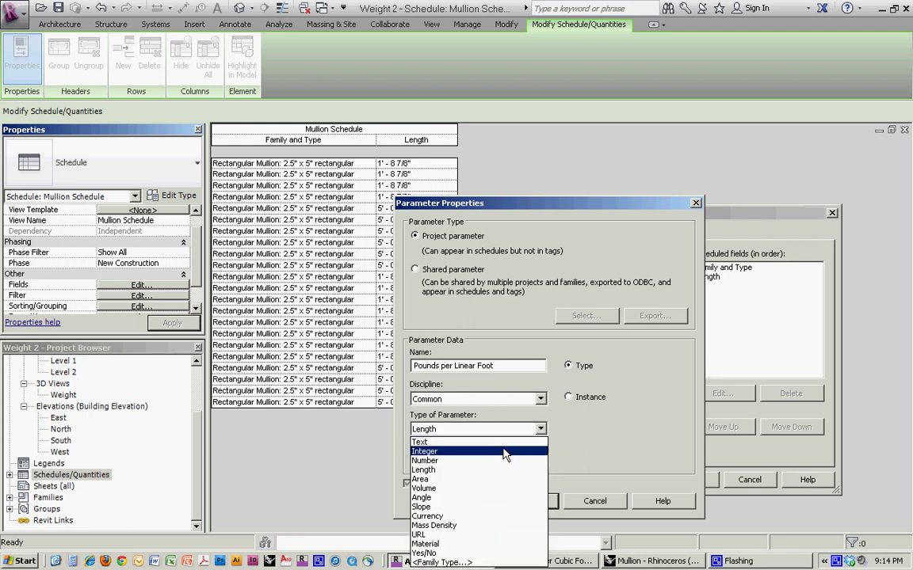
{"action": "left_click", "coordinate": [491, 461]}
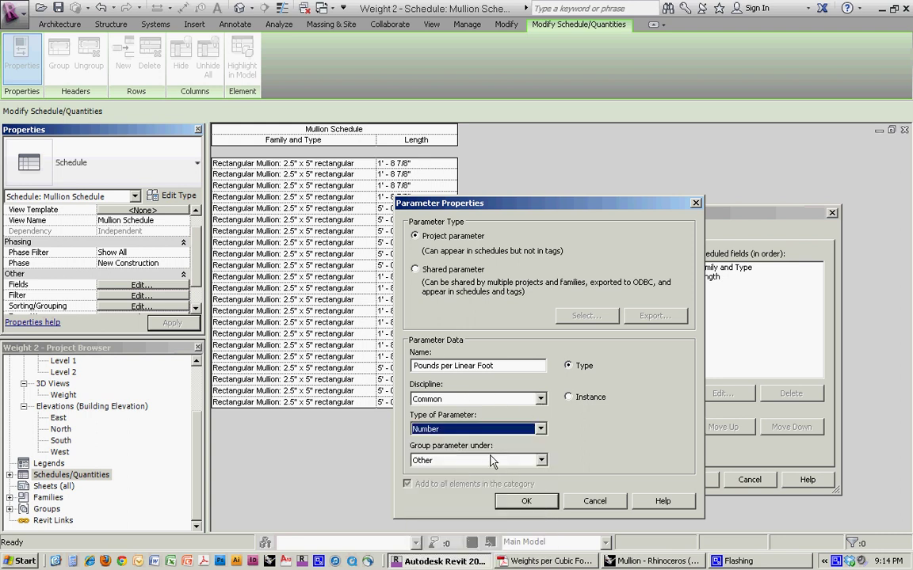
{"action": "left_click", "coordinate": [531, 503]}
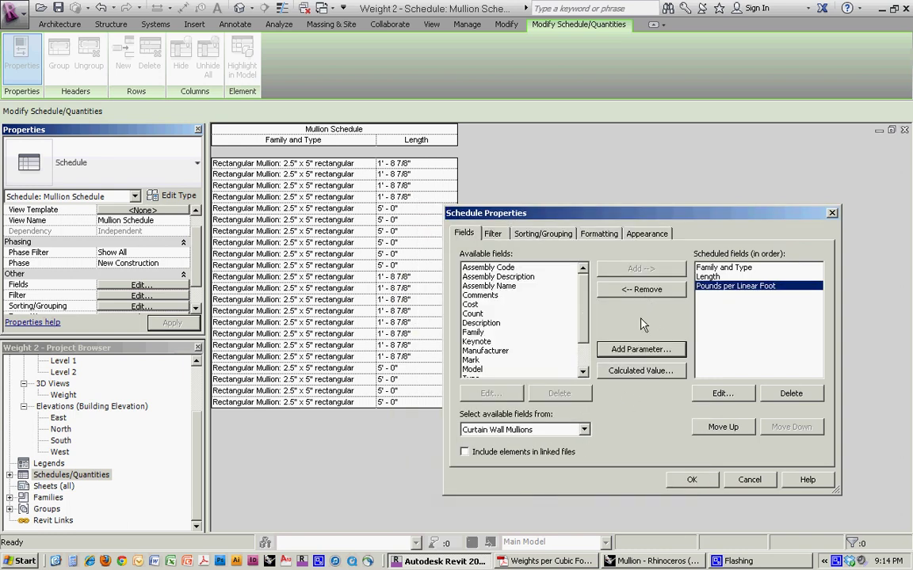
Build an Item Weight calculated value with the formula Length * Pounds per Linear Foot
{"action": "left_click", "coordinate": [638, 370]}
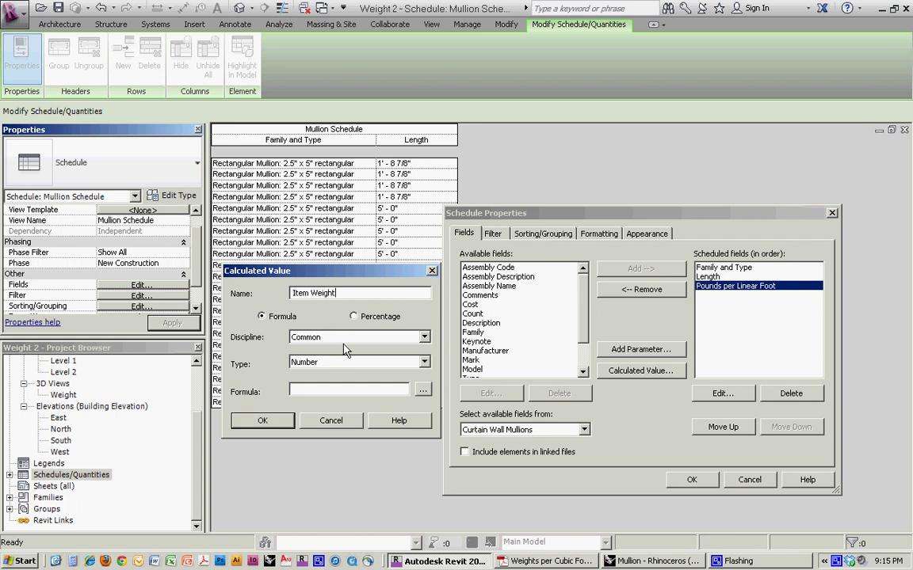
{"action": "left_click", "coordinate": [423, 391]}
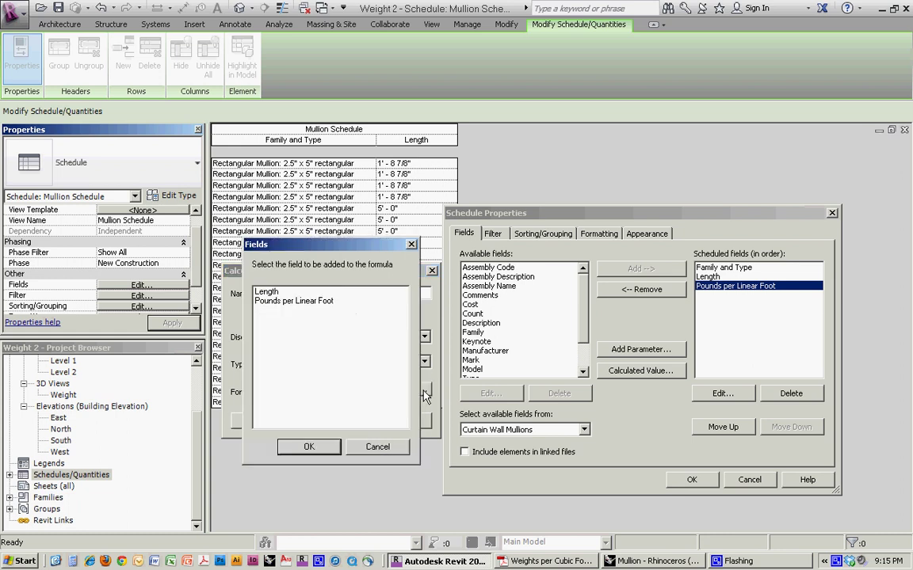
{"action": "left_click", "coordinate": [269, 292]}
{"action": "left_click", "coordinate": [309, 447]}
{"action": "type", "text": "*"}
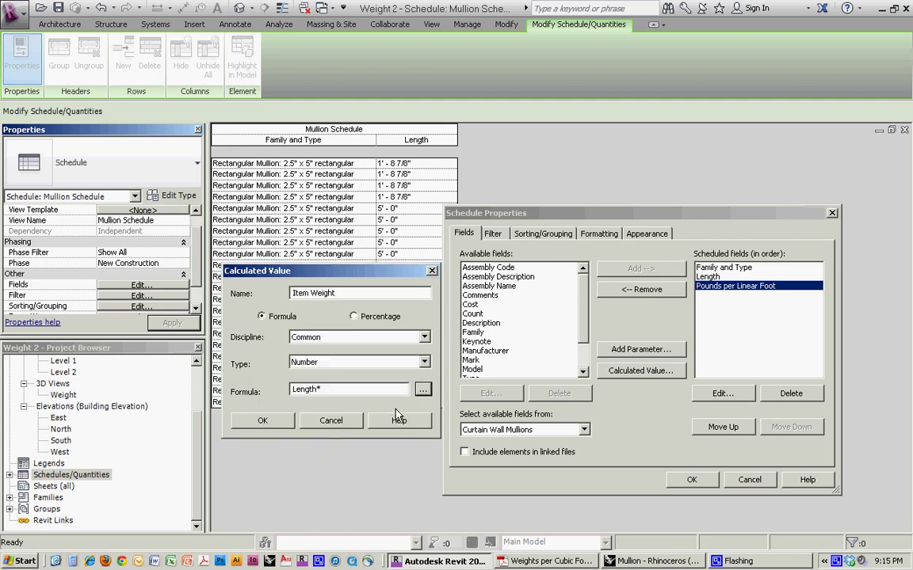
{"action": "left_click", "coordinate": [424, 389]}
{"action": "left_click", "coordinate": [290, 302]}
{"action": "left_click", "coordinate": [309, 447]}
Clear the inconsistent units error, add Item Weight to the schedule, and widen the new columns
{"action": "left_click", "coordinate": [264, 420]}
{"action": "left_click", "coordinate": [600, 297]}
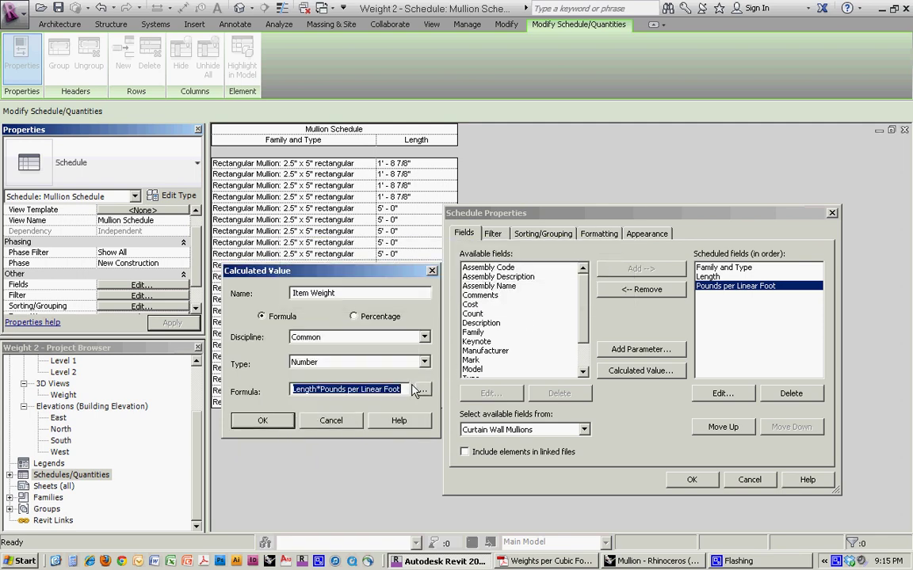
{"action": "left_click", "coordinate": [405, 387]}
{"action": "key", "text": "Return"}
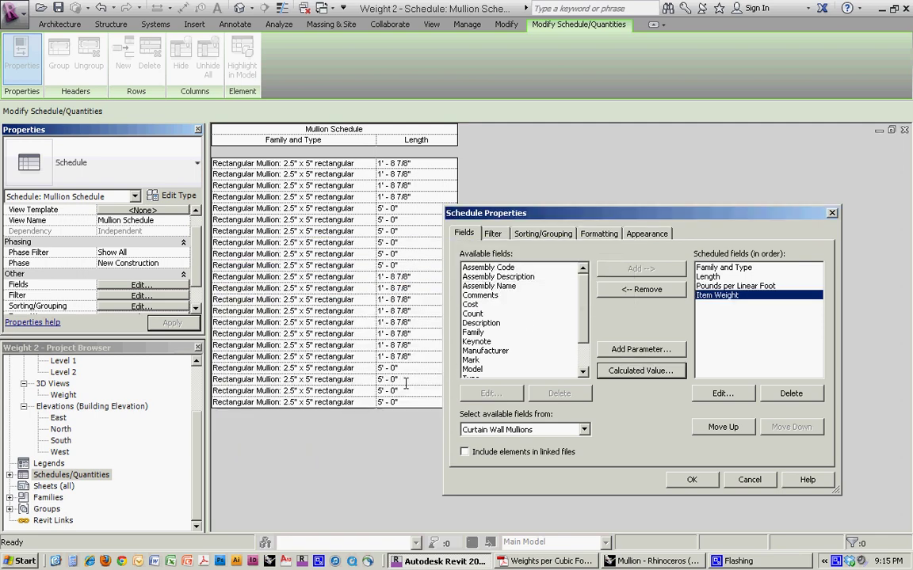
{"action": "left_click", "coordinate": [691, 480]}
{"action": "left_click_drag", "start_coordinate": [511, 139], "coordinate": [608, 142]}
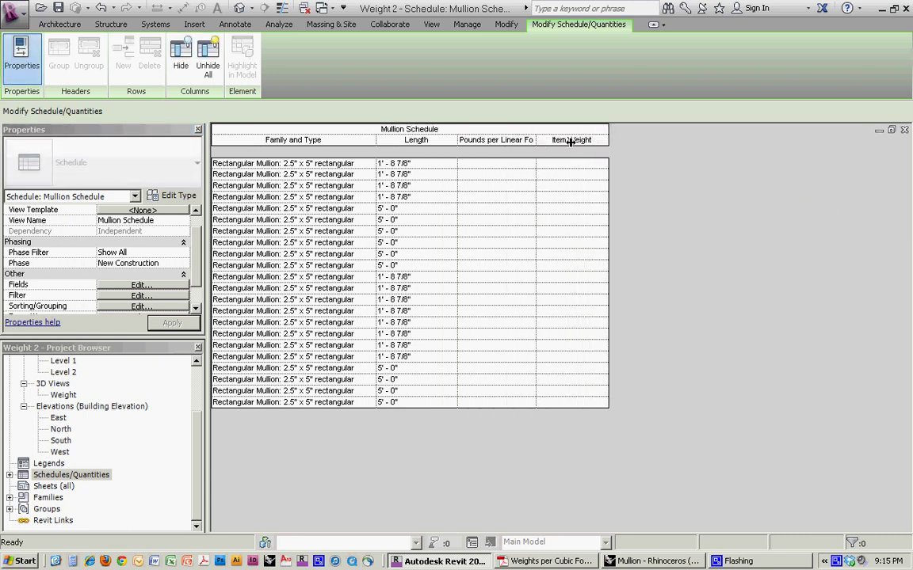
{"action": "left_click_drag", "start_coordinate": [536, 140], "coordinate": [570, 140]}
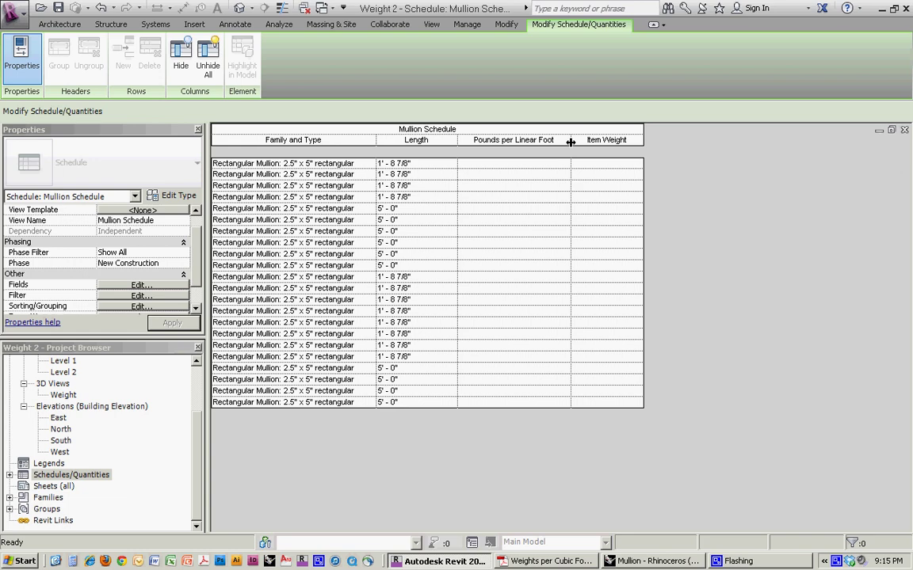
In Rhino, measure the three mullion solids' combined volume: 0.01366465 cubic feet
{"action": "left_click", "coordinate": [654, 561]}
{"action": "right_click_drag", "start_coordinate": [471, 413], "coordinate": [499, 253]}
{"action": "left_click_drag", "start_coordinate": [511, 230], "coordinate": [351, 169]}
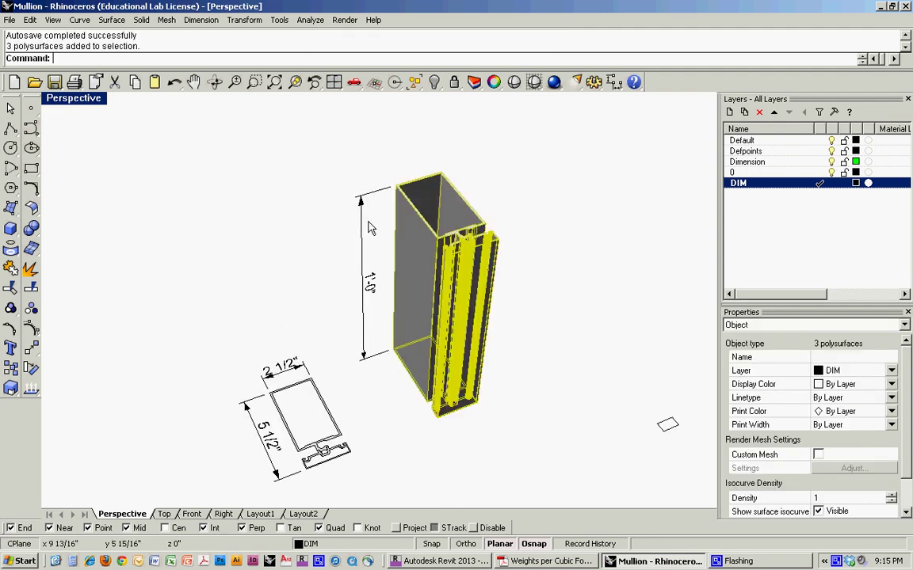
{"action": "left_click", "coordinate": [310, 20]}
{"action": "mouse_move", "coordinate": [305, 78]}
{"action": "left_click", "coordinate": [400, 119]}
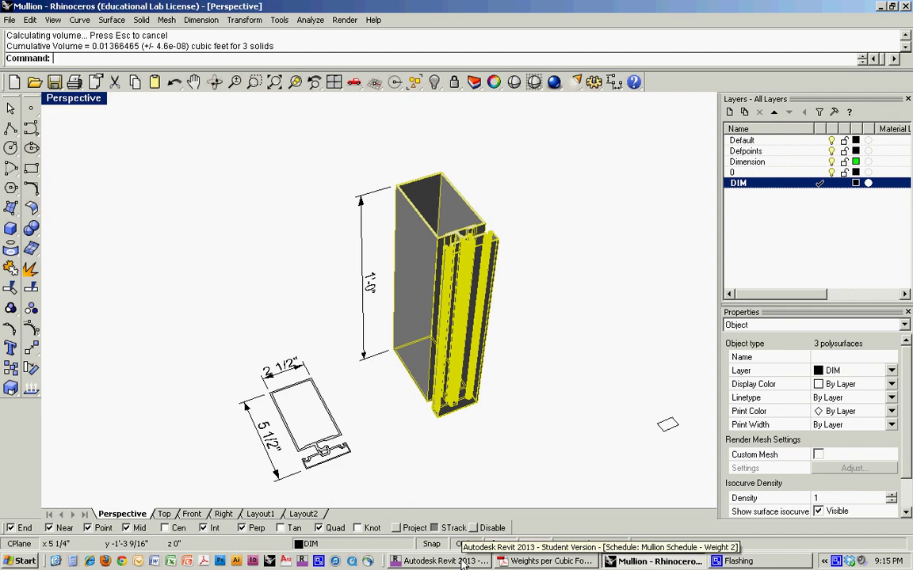
Set Pounds per Linear Foot to 2.3 for all mullions of that type
{"action": "left_click", "coordinate": [481, 565]}
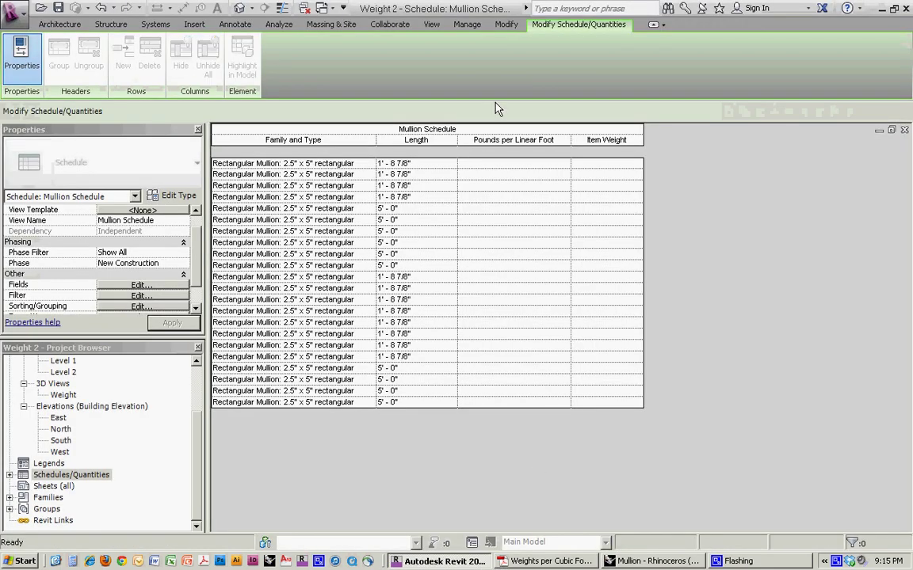
{"action": "left_click", "coordinate": [477, 162]}
{"action": "type", "text": "2.3"}
{"action": "key", "text": "Return"}
{"action": "left_click", "coordinate": [556, 304]}
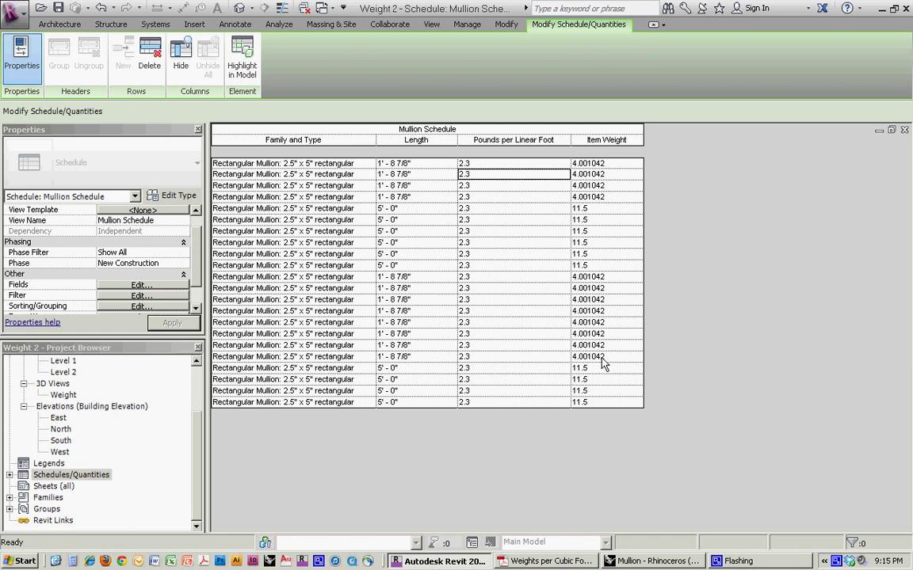
Turn on grand totals with Item Weight totalled, giving 163.0125 for 22 mullions
{"action": "left_click", "coordinate": [168, 287]}
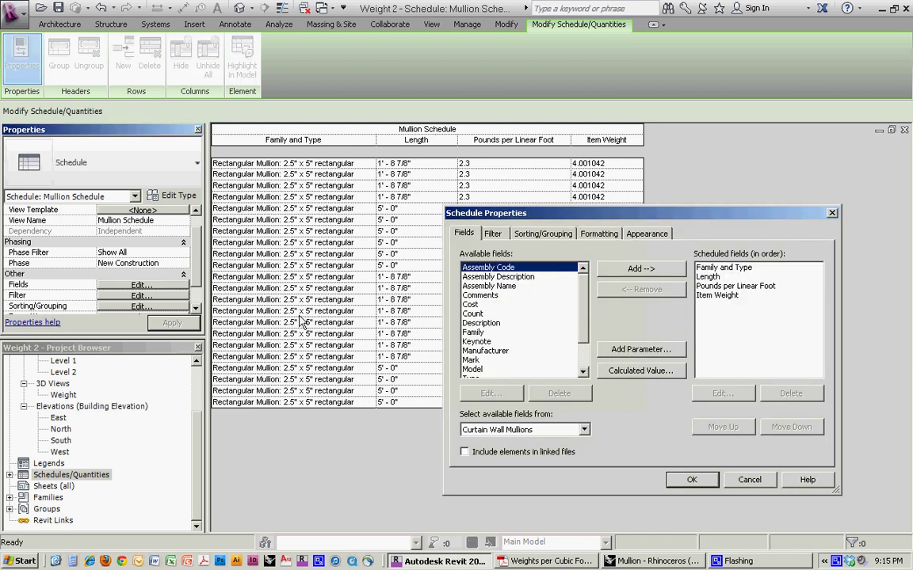
{"action": "left_click", "coordinate": [523, 236]}
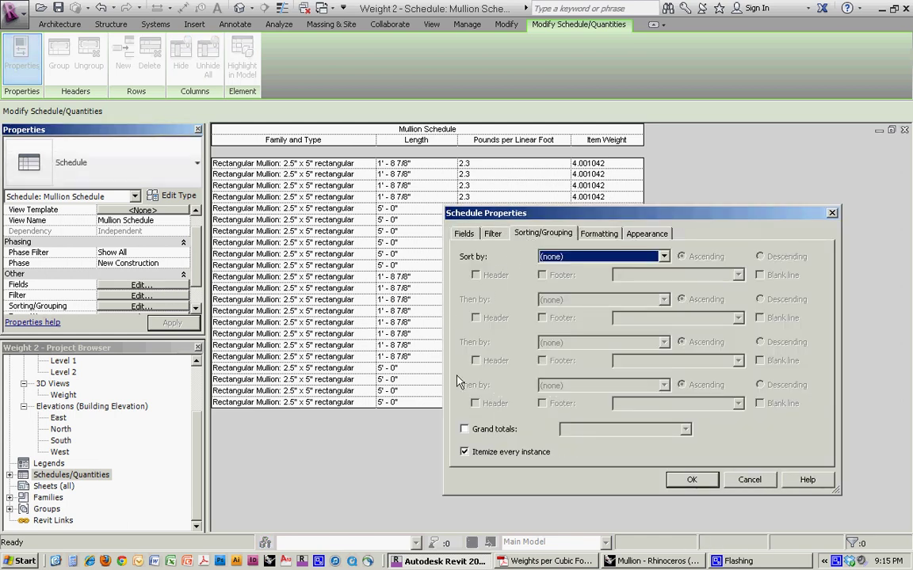
{"action": "left_click", "coordinate": [465, 429]}
{"action": "left_click", "coordinate": [599, 233]}
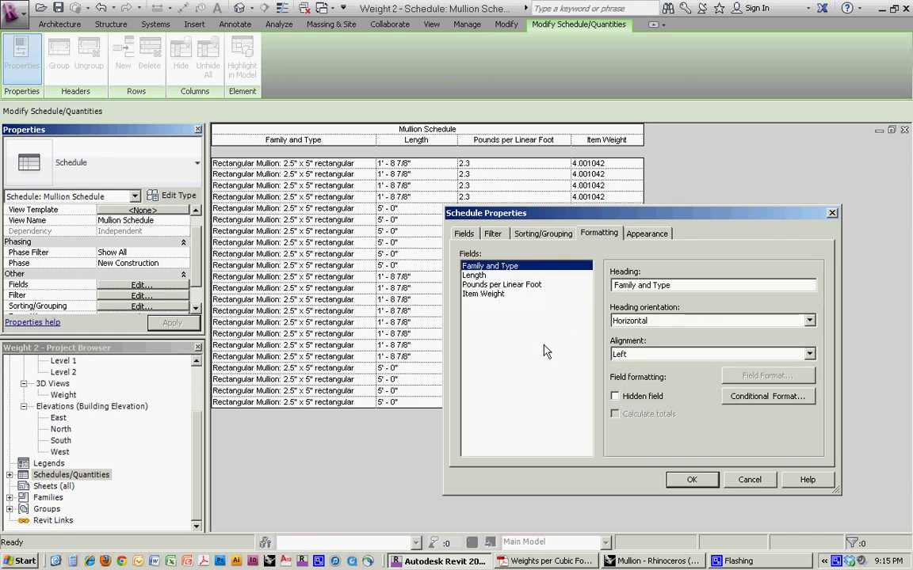
{"action": "left_click", "coordinate": [498, 295]}
{"action": "left_click", "coordinate": [692, 479]}
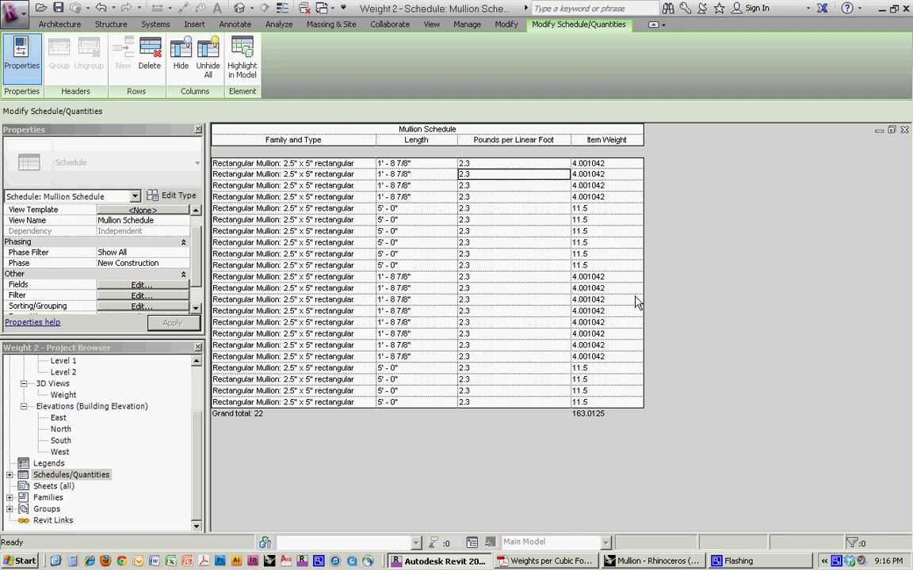
Open the Multi-Category Material Takeoff from the Schedules/Quantities list in the Project Browser
{"action": "left_click", "coordinate": [10, 474]}
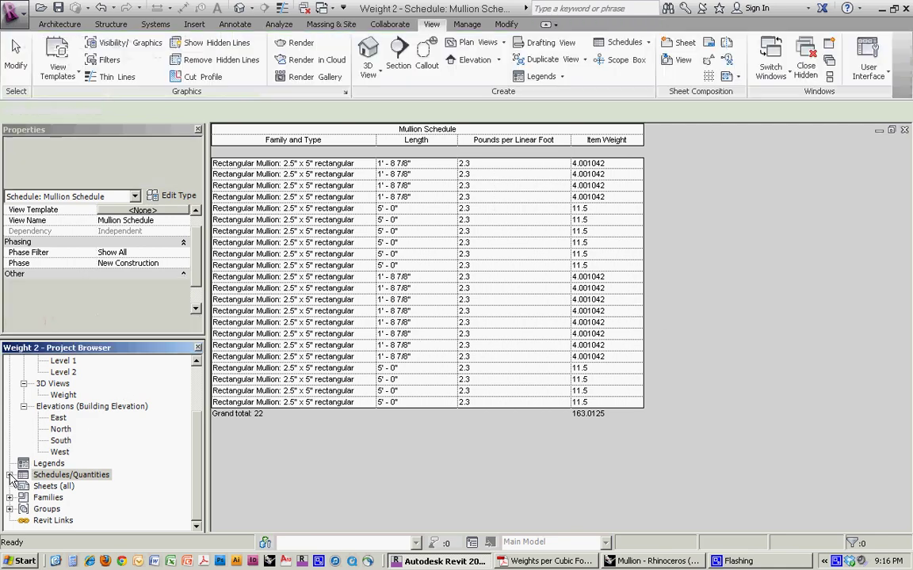
{"action": "double_click", "coordinate": [72, 497]}
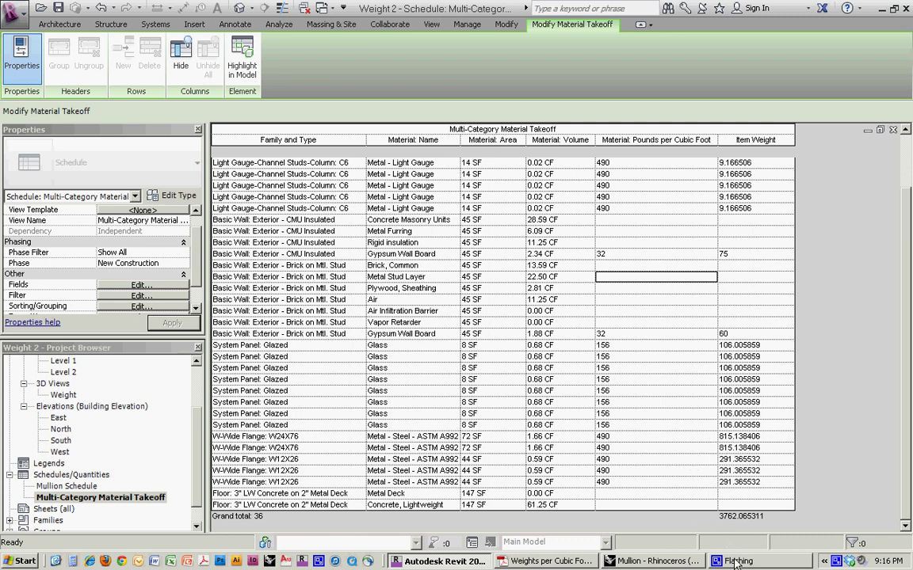
{"action": "right_click", "coordinate": [836, 561]}
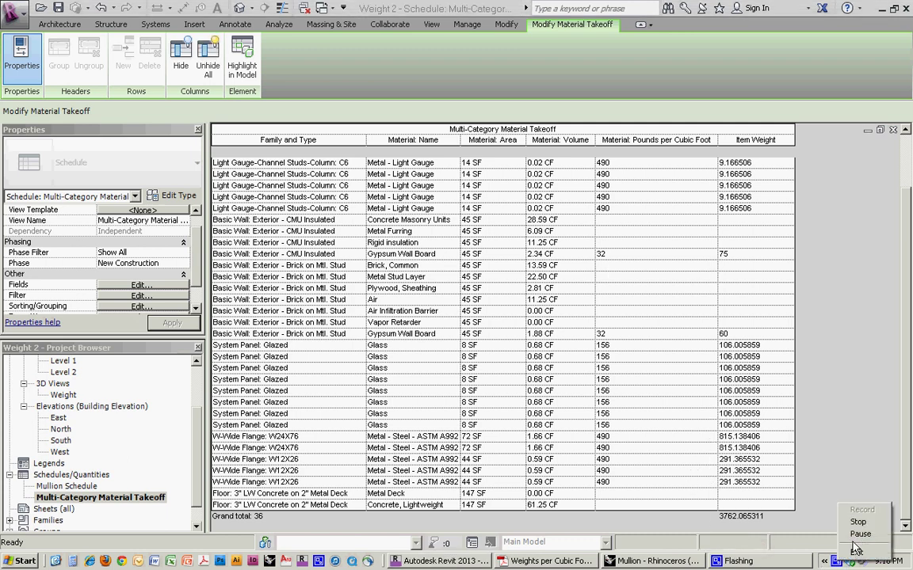